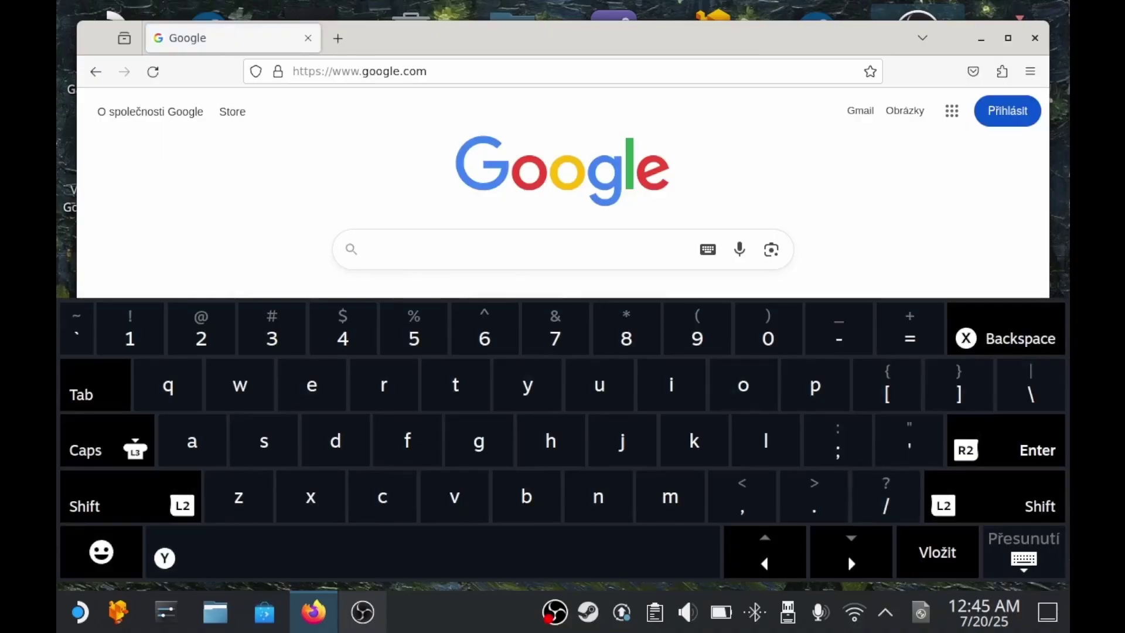
# - Search Google for emudeck, open the EmuDeck website from the results and look through its page
pyautogui.click(617, 244)
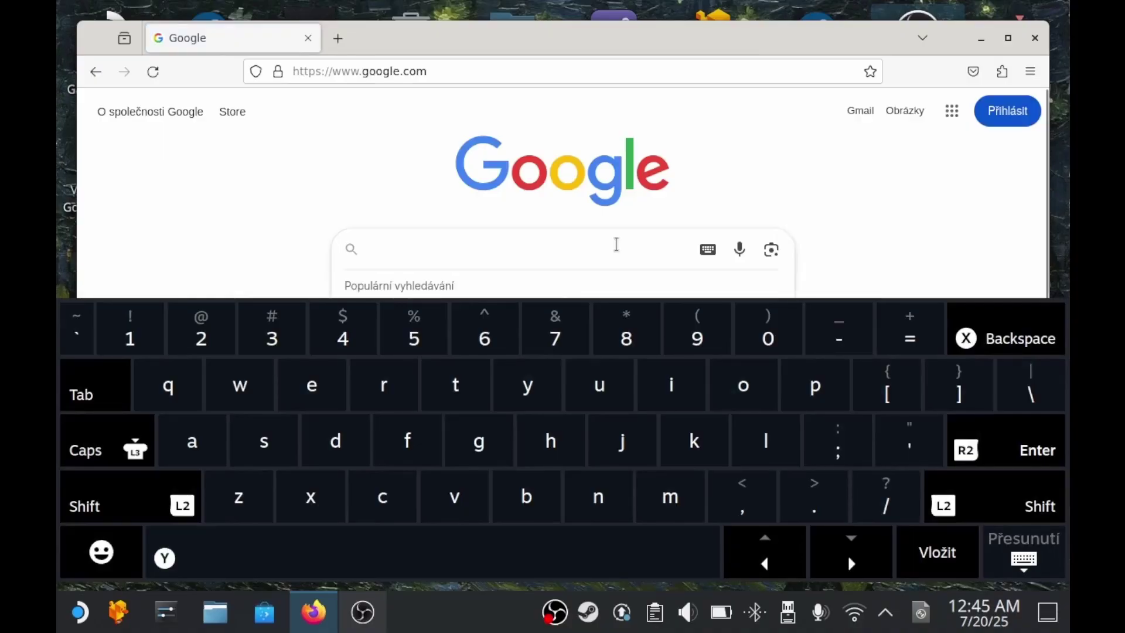
pyautogui.write('emudeck')
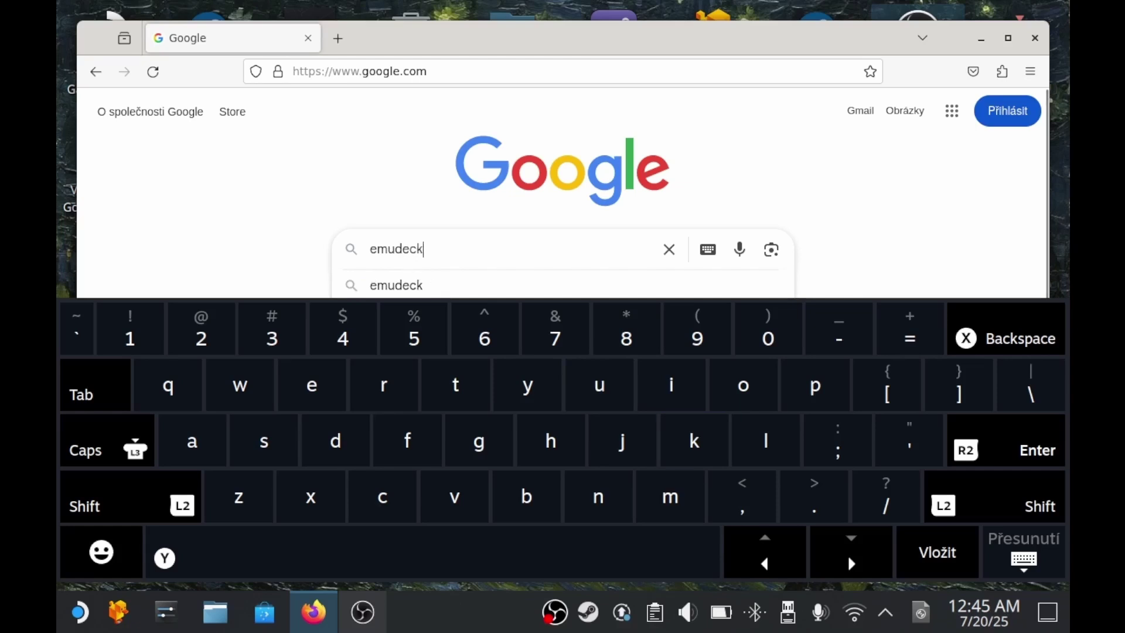
pyautogui.press('Return')
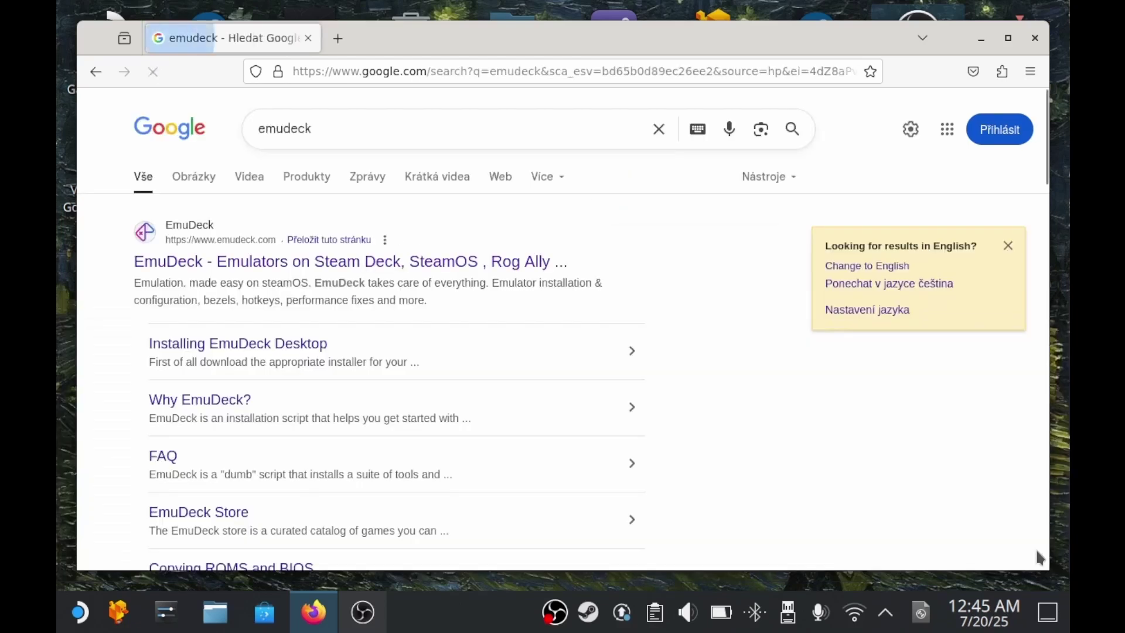
pyautogui.click(1036, 550)
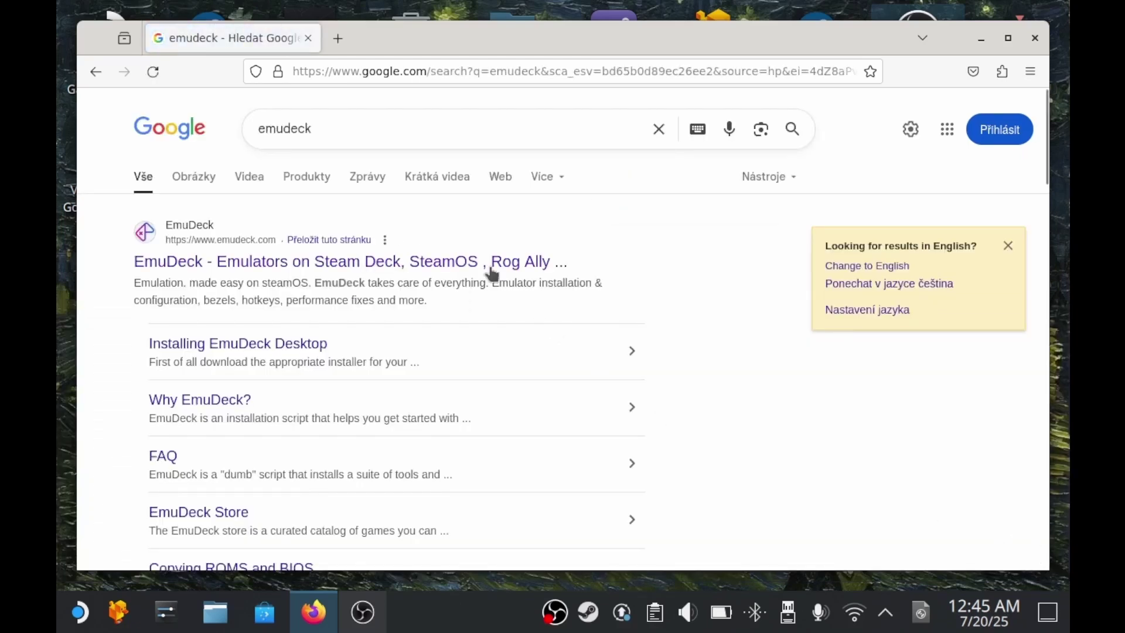
pyautogui.click(410, 263)
pyautogui.scroll(-3, 232, 430)
pyautogui.click(232, 430)
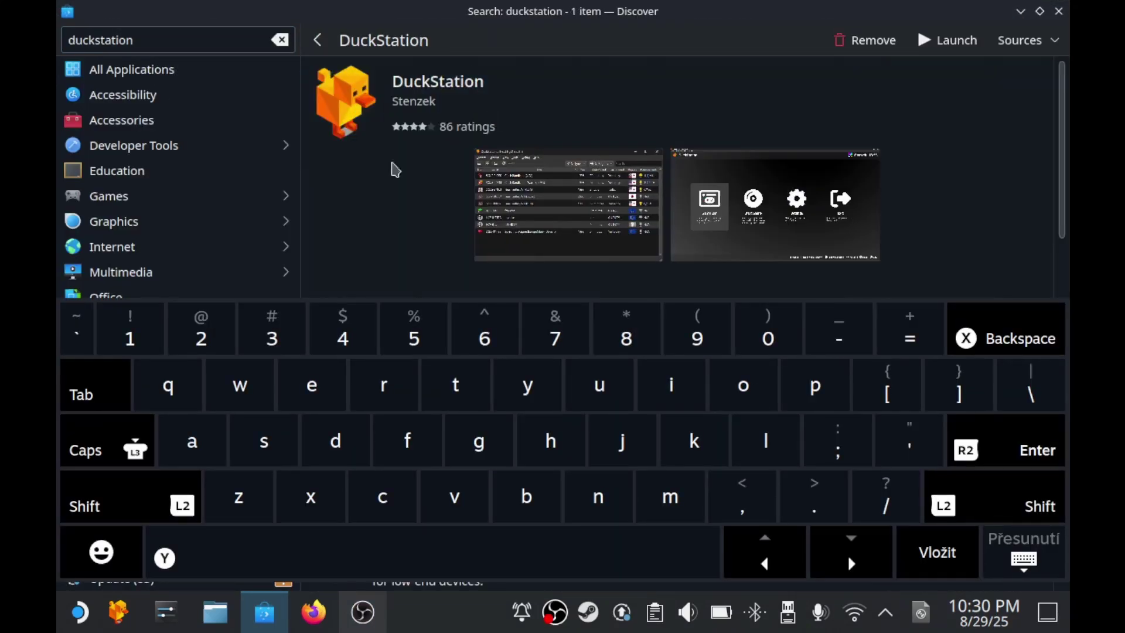
# - Dismiss the on-screen keyboard and close the Discover software store showing DuckStation
pyautogui.press('Escape')
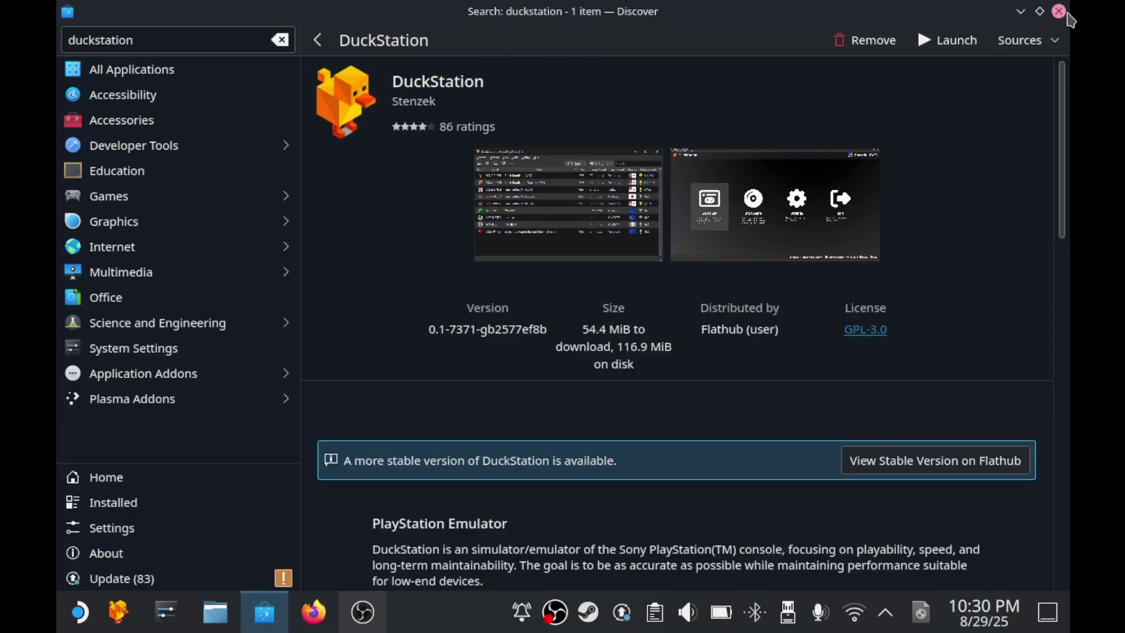
pyautogui.click(1059, 11)
pyautogui.moveTo(512, 156); pyautogui.dragTo(512, 278)
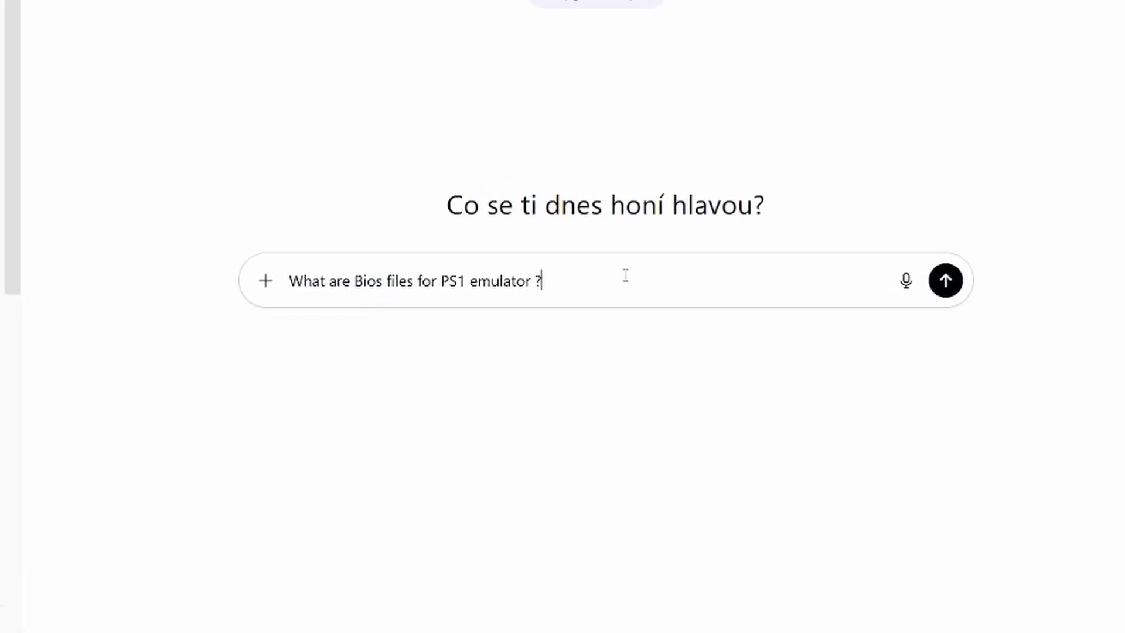
# - Ask the chatbot "What are Bios files for PS1 emulator ?" and enter the Google query "PS1 BIOS files Duckstation"
pyautogui.press('Return')
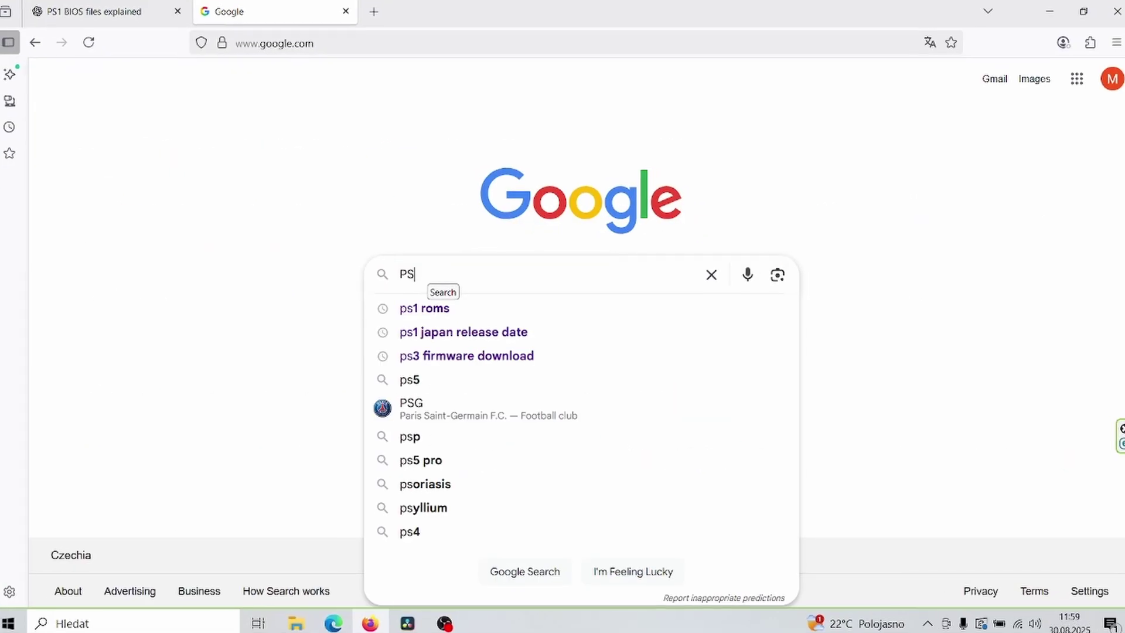
pyautogui.write('1 BIOS')
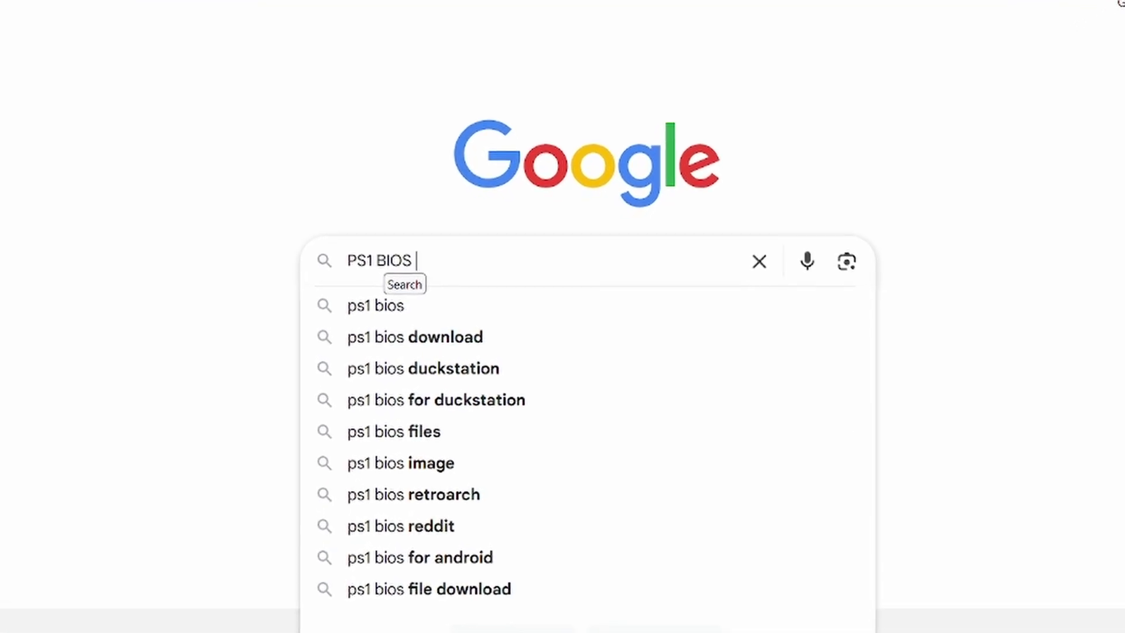
pyautogui.write(' files ')
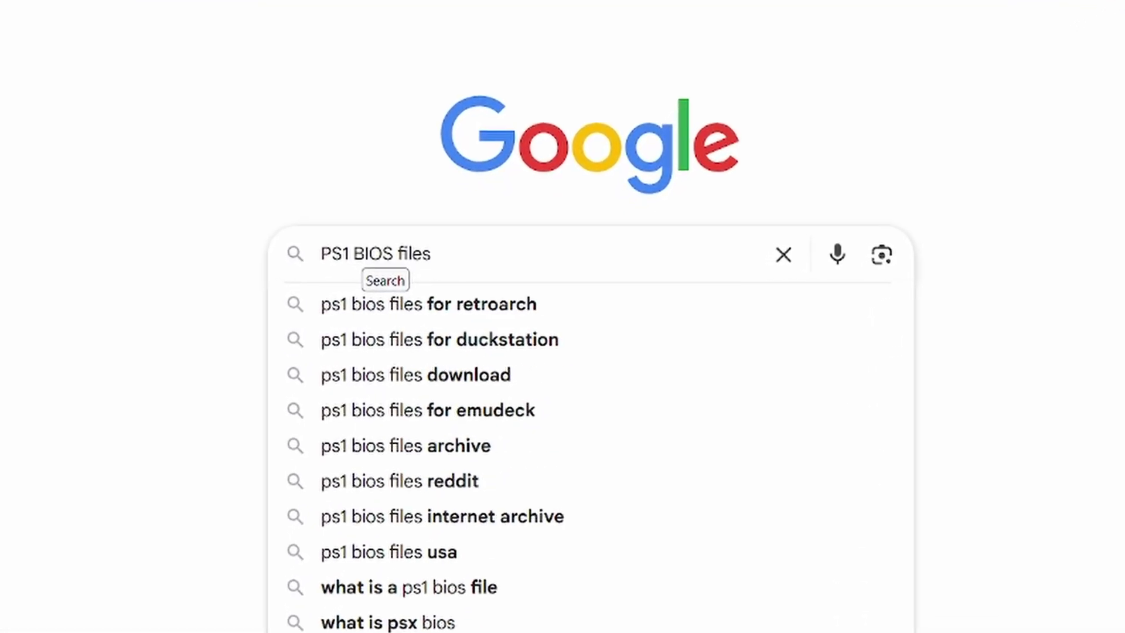
pyautogui.write('Duckstation')
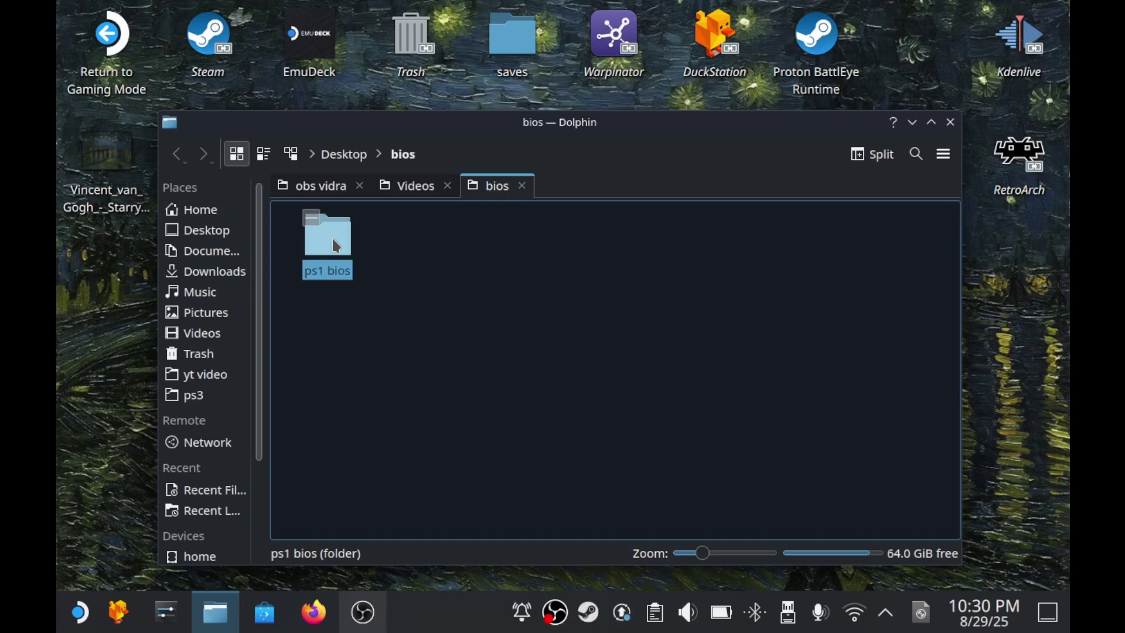
# - Open the ps1 bios folder and copy all four BIOS files, SCPH1001.BIN, scph5500.bin, scph5501.bin and scph5502.bin
pyautogui.doubleClick(327, 240)
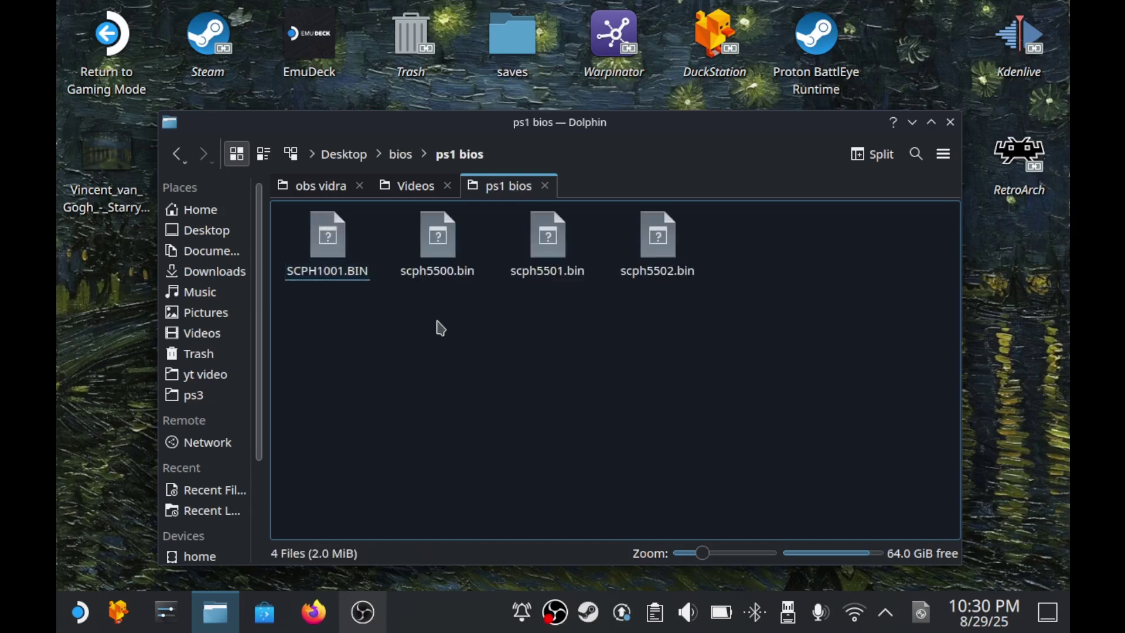
pyautogui.moveTo(438, 321); pyautogui.dragTo(665, 235)
pyautogui.click(645, 317)
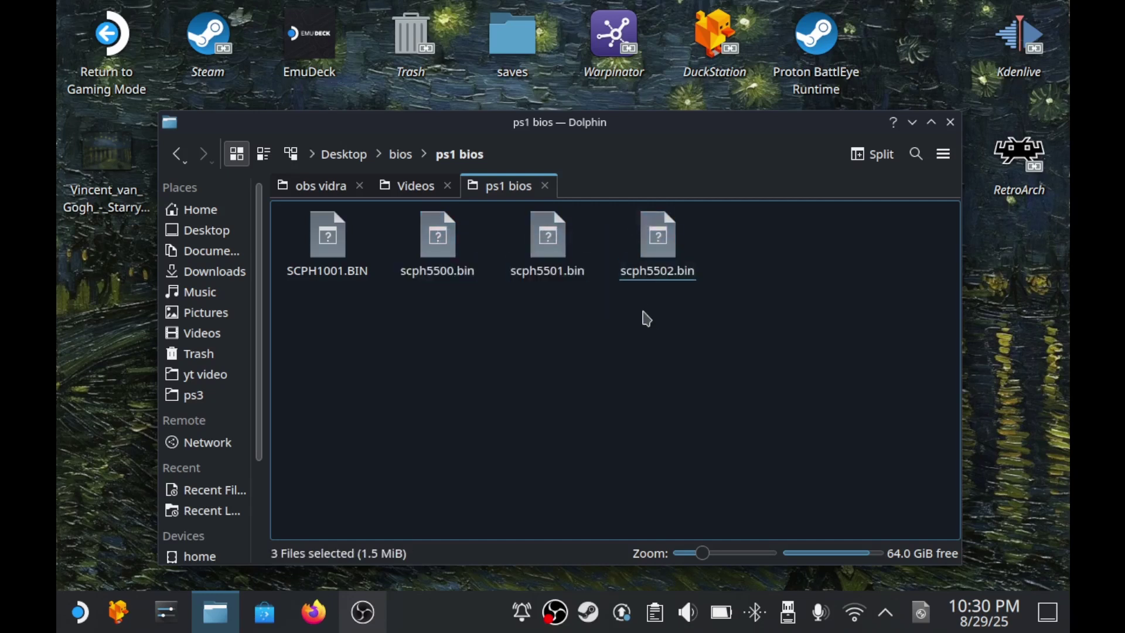
pyautogui.moveTo(654, 319); pyautogui.dragTo(334, 232)
pyautogui.rightClick(323, 229)
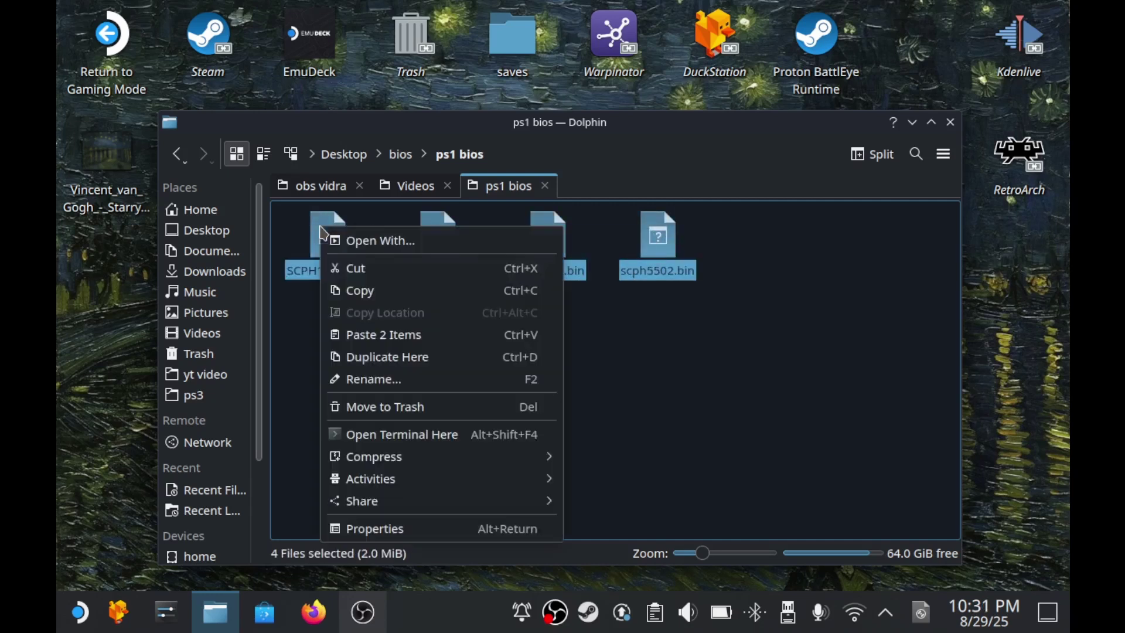
pyautogui.click(373, 292)
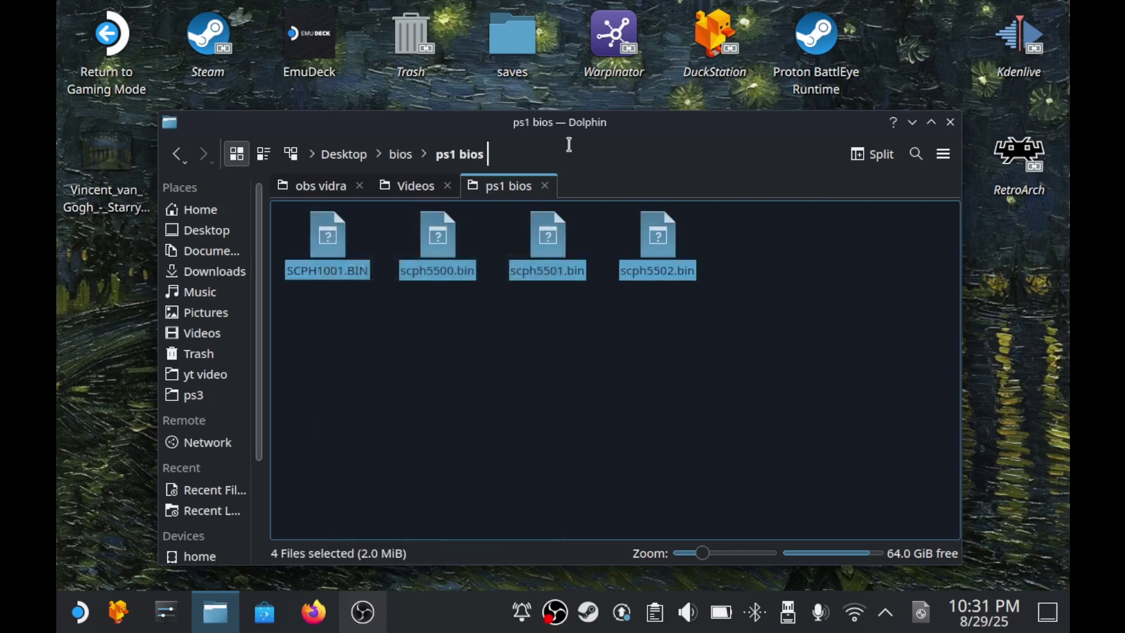
# - Paste the four copied BIOS files into the Emulation/bios folder on the primary removable drive
pyautogui.moveTo(574, 131); pyautogui.dragTo(597, 54)
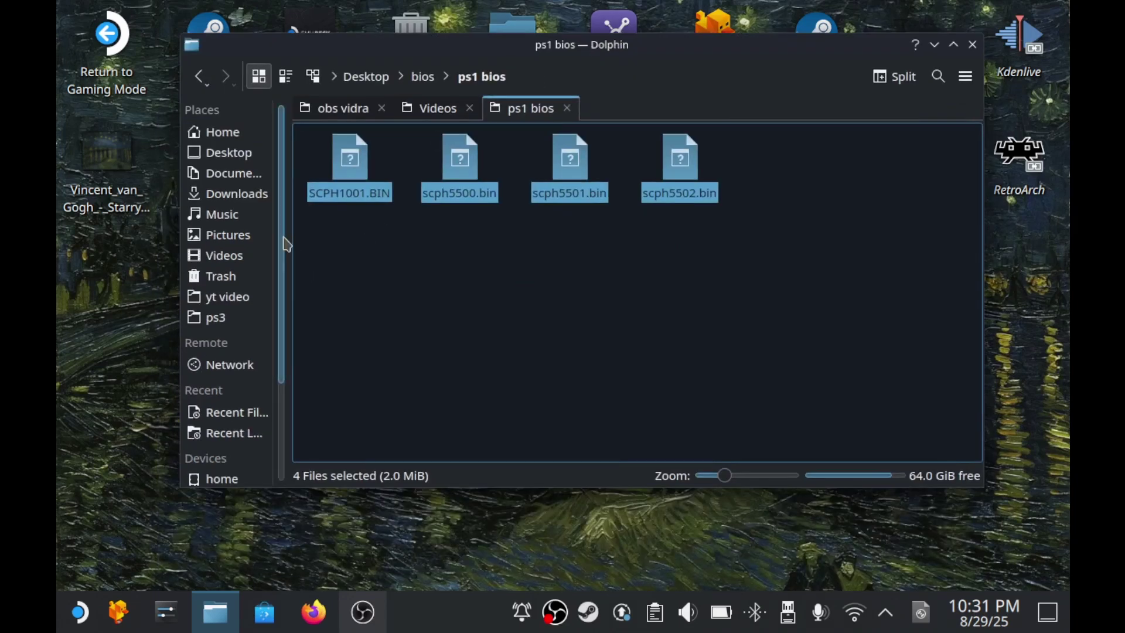
pyautogui.scroll(-3, 273, 328)
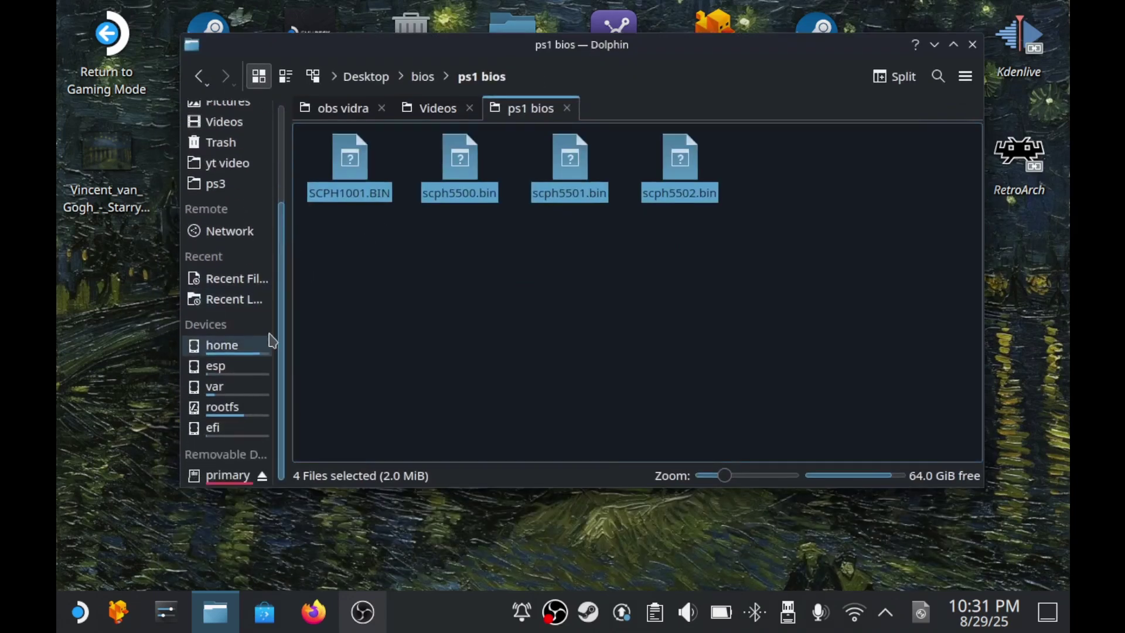
pyautogui.click(223, 475)
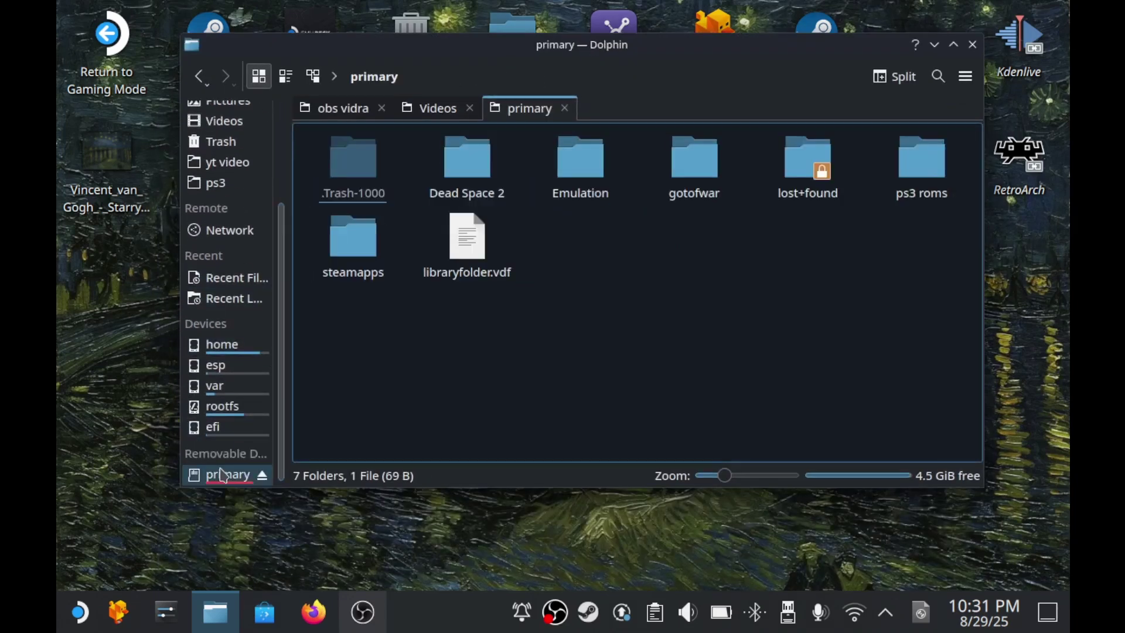
pyautogui.doubleClick(580, 167)
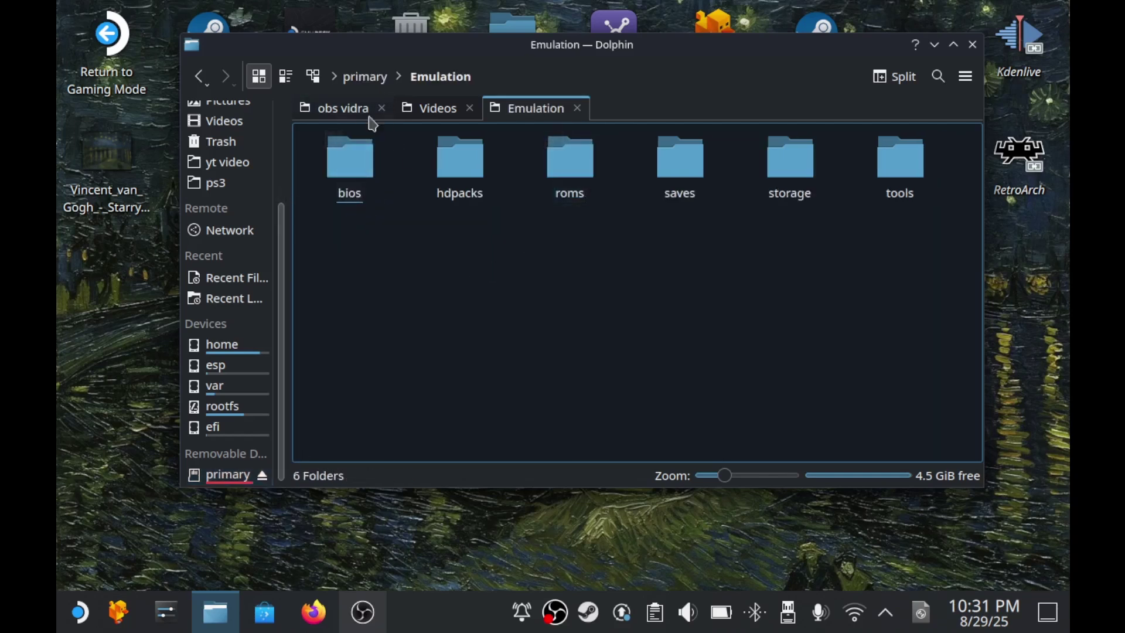
pyautogui.doubleClick(360, 170)
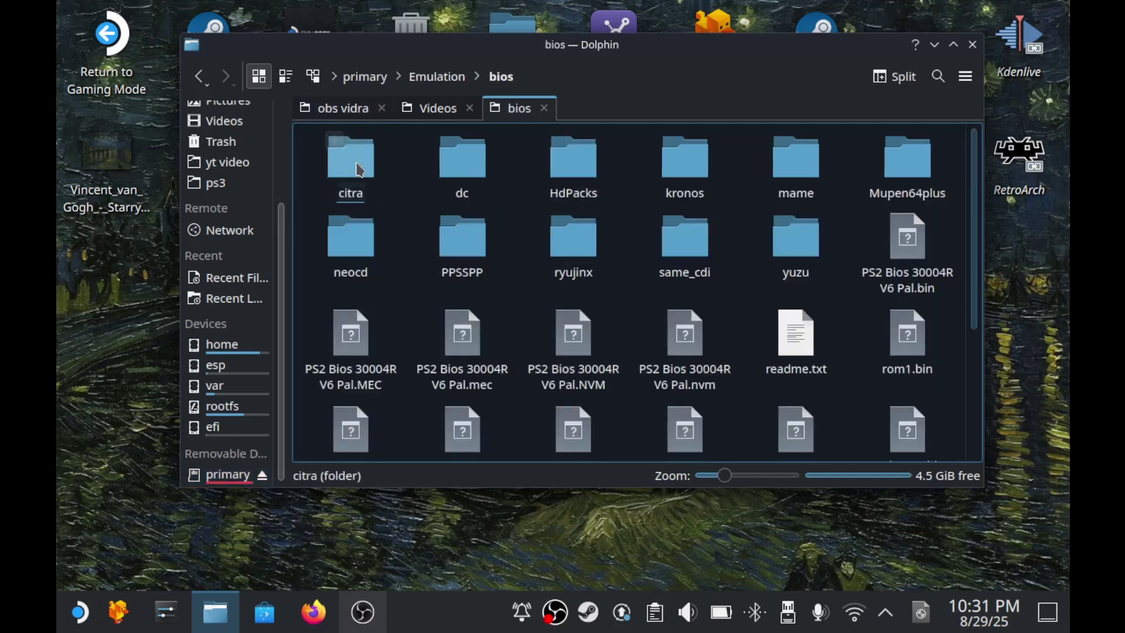
pyautogui.rightClick(388, 216)
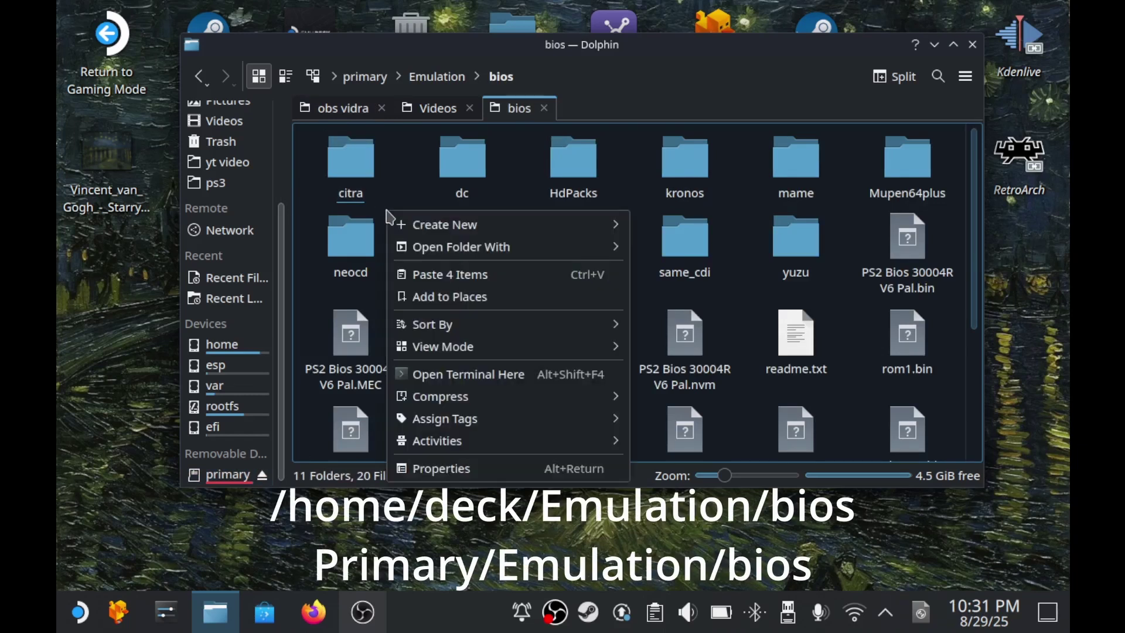
pyautogui.click(443, 274)
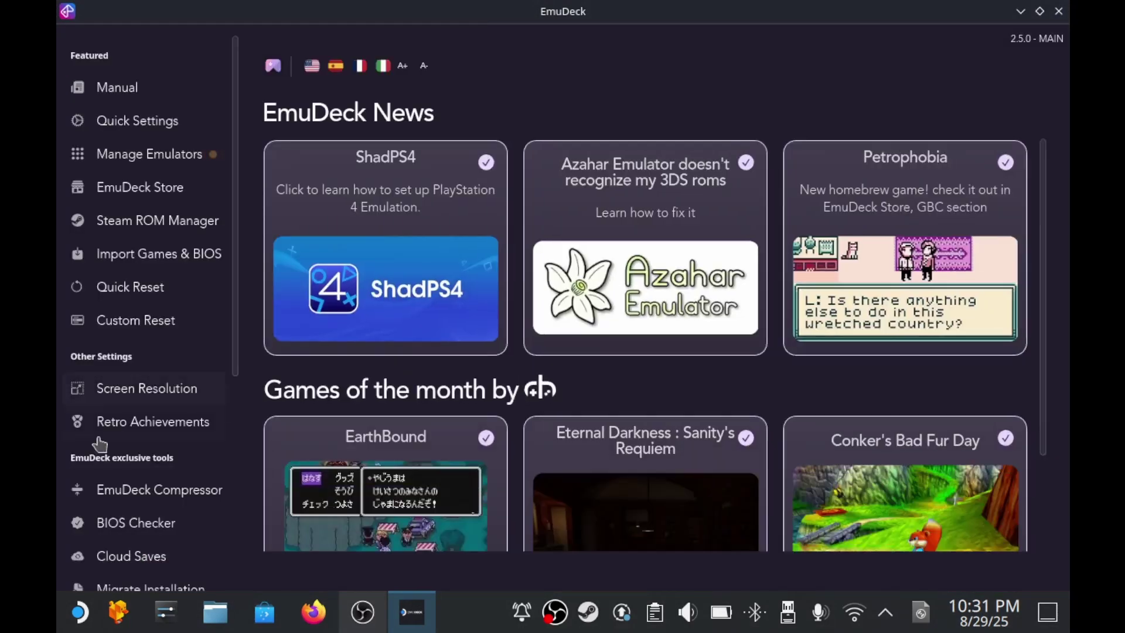
# - Check the PlayStation 1 BIOS status in EmuDeck's BIOS Checker and close EmuDeck
pyautogui.click(124, 520)
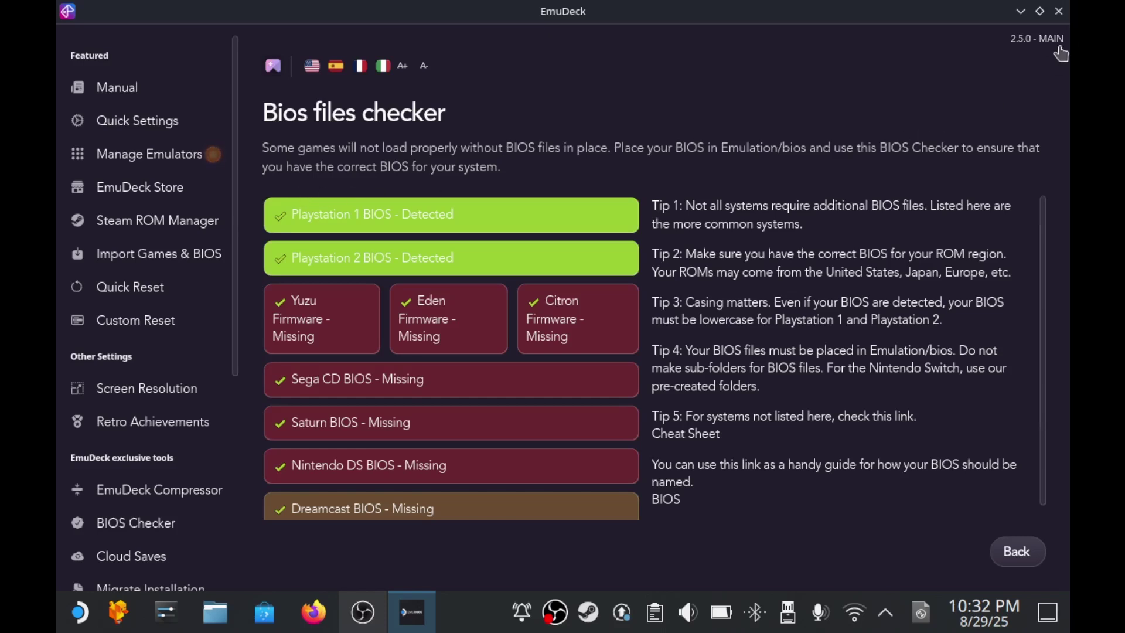
pyautogui.click(1062, 11)
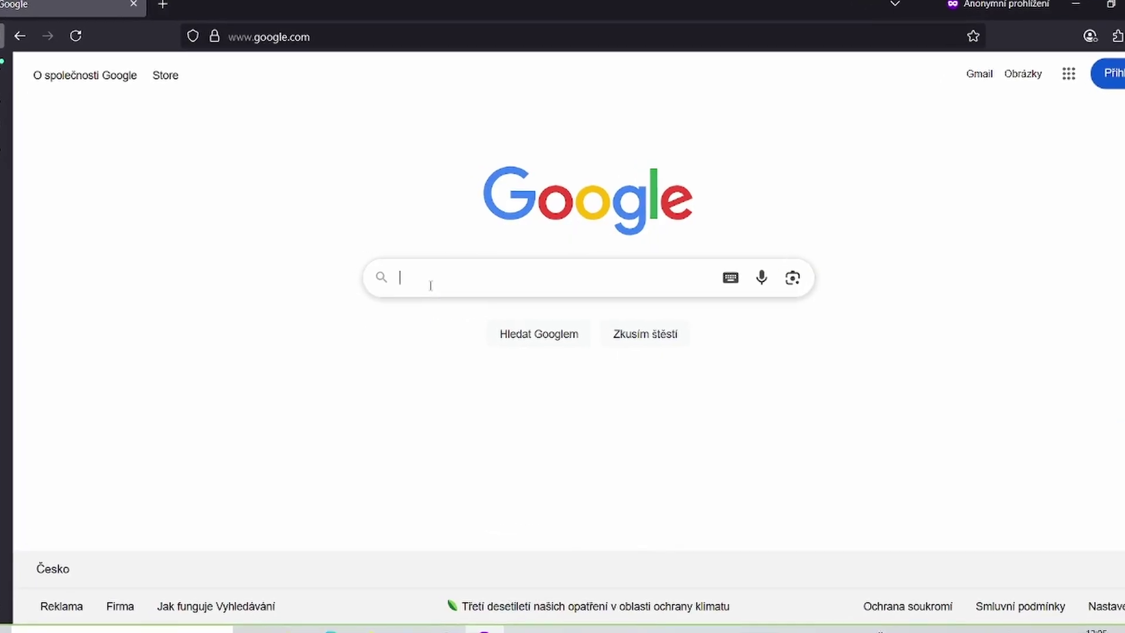
# - Enter "PS1 ROMS" as the Google search query
pyautogui.click(432, 281)
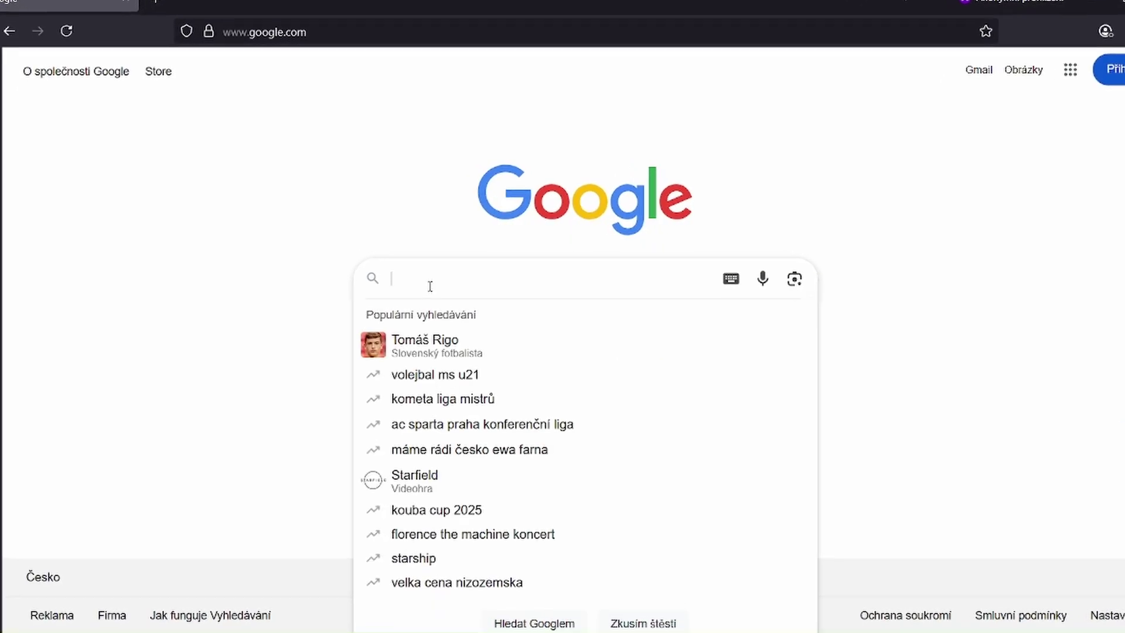
pyautogui.write('PS1 R')
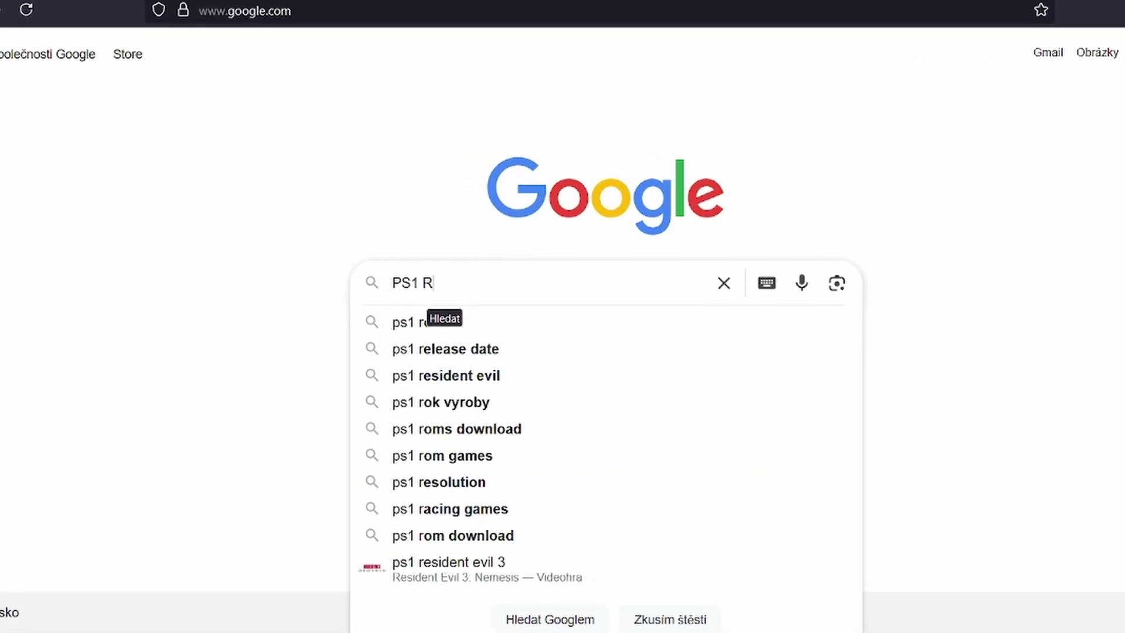
pyautogui.write('OMS')
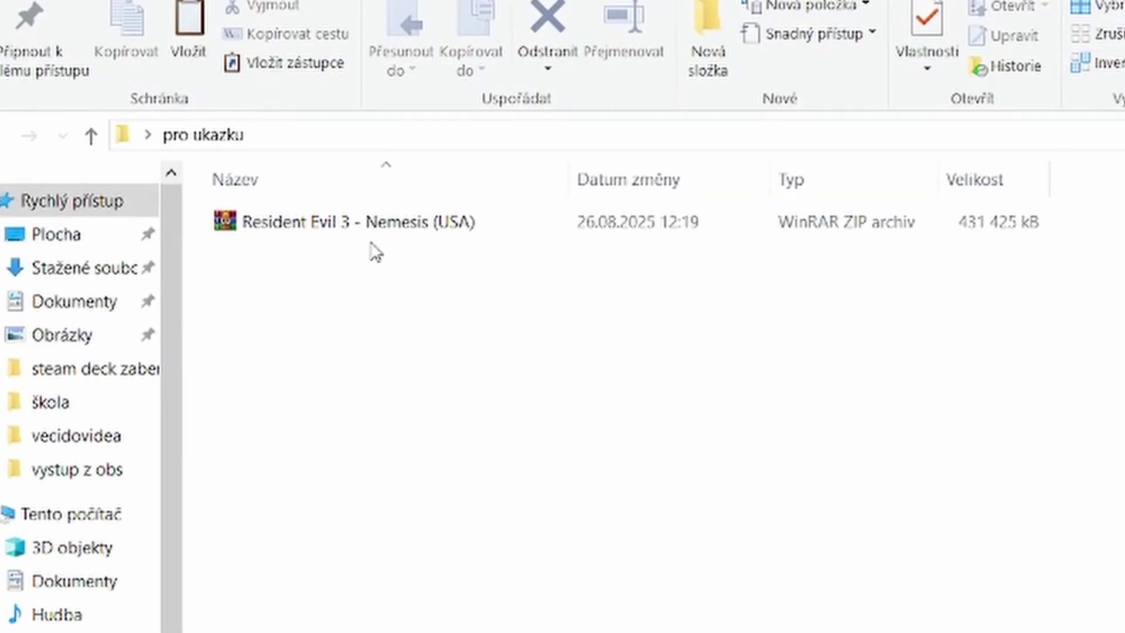
# - Create a new folder named Resident Evil 3 Nemesis beside the ZIP archive in the pro ukazku folder
pyautogui.rightClick(365, 227)
pyautogui.rightClick(279, 332)
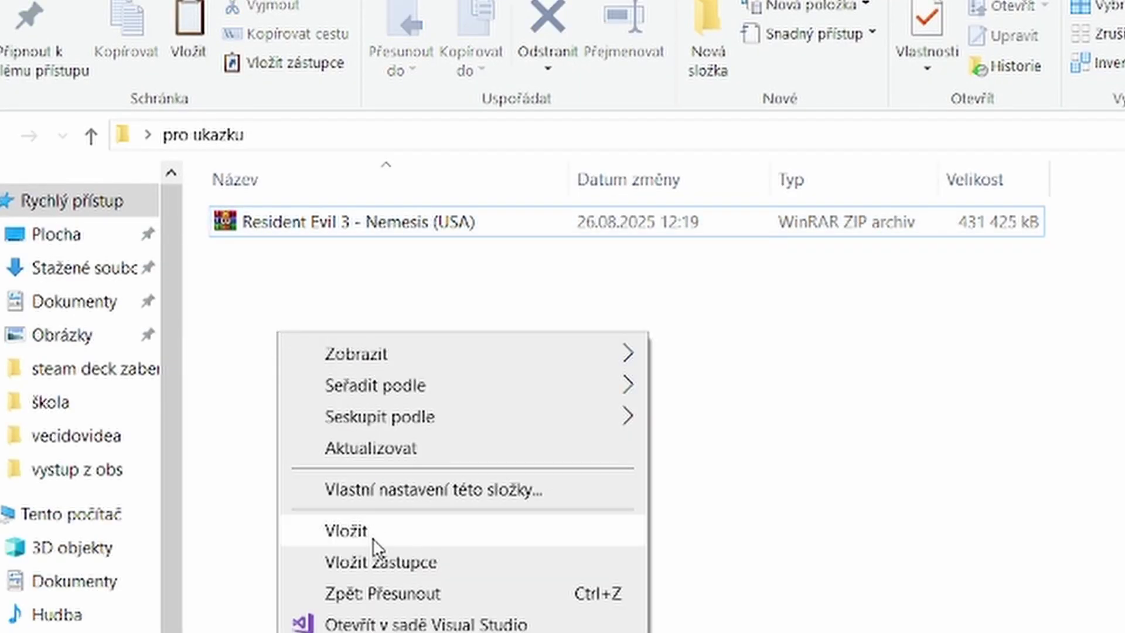
pyautogui.hotkey('ctrl', 'shift', 'n')
pyautogui.write('Resident Ev')
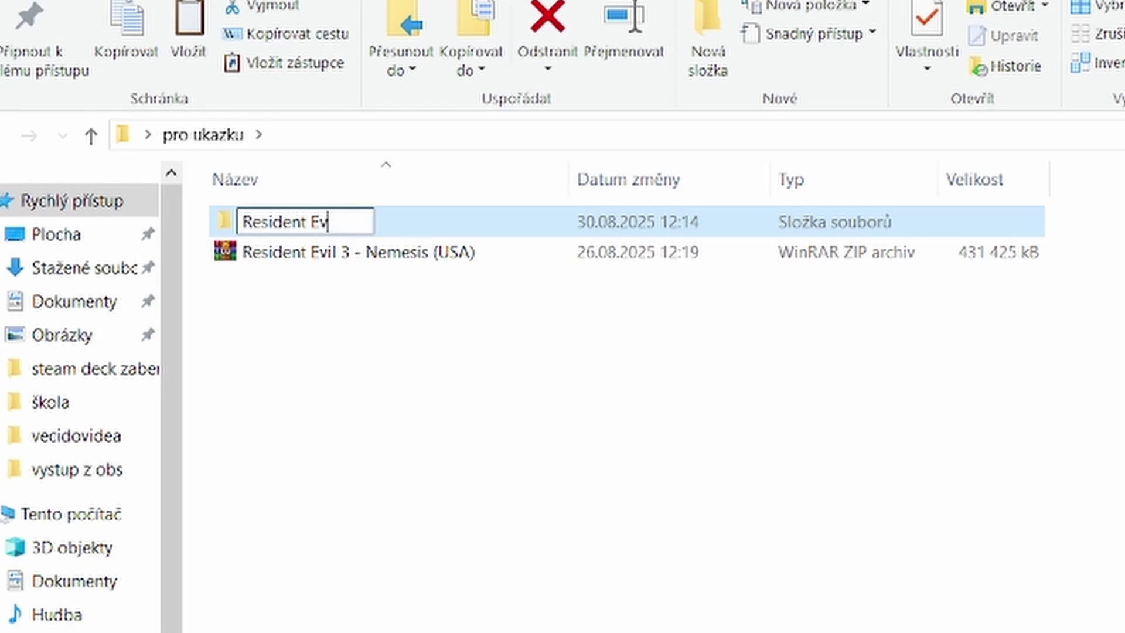
pyautogui.write('il 3 Nemesis')
pyautogui.press('Return')
pyautogui.click(463, 422)
# - Move the Resident Evil 3 - Nemesis (USA) ZIP archive into the Resident Evil 3 Nemesis folder and extract it there
pyautogui.click(259, 262)
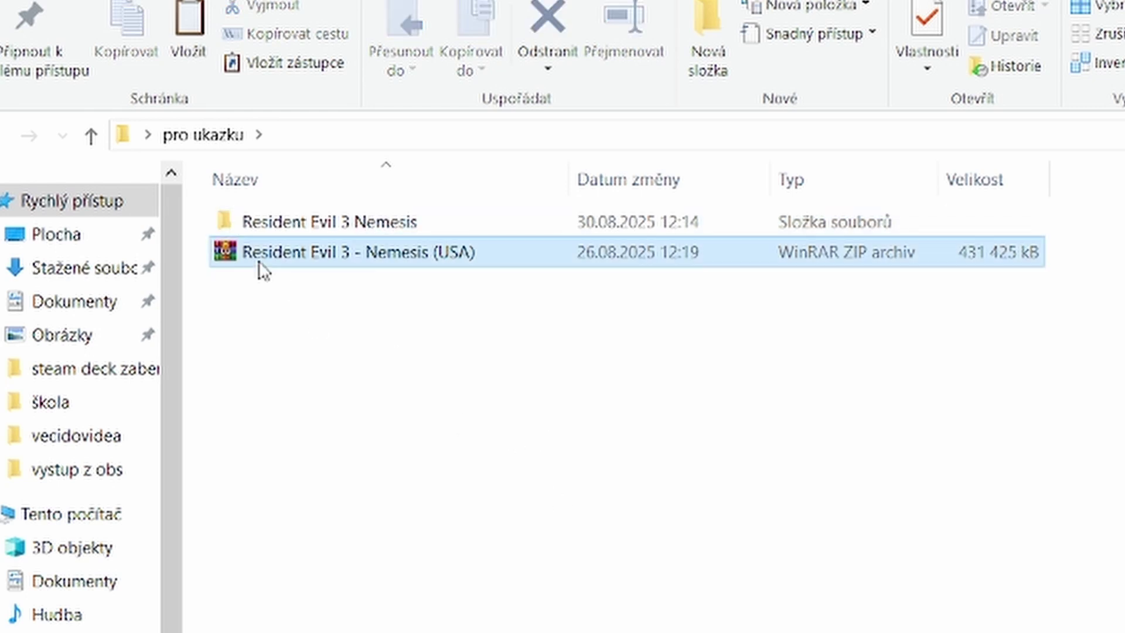
pyautogui.moveTo(259, 262); pyautogui.dragTo(282, 211)
pyautogui.doubleClick(284, 218)
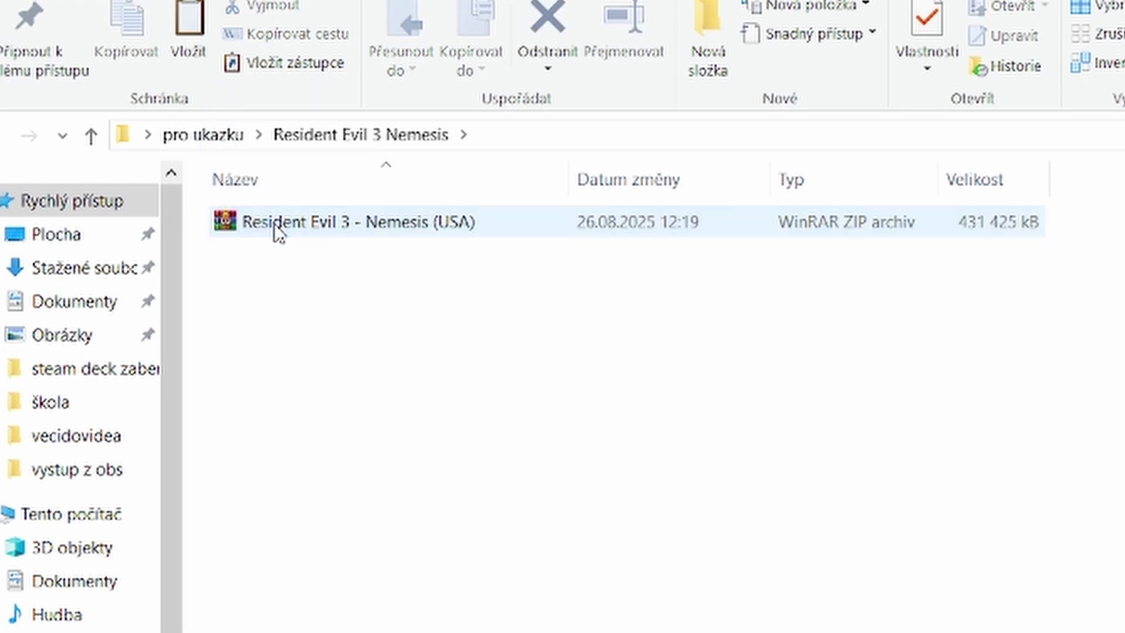
pyautogui.rightClick(279, 232)
pyautogui.click(354, 340)
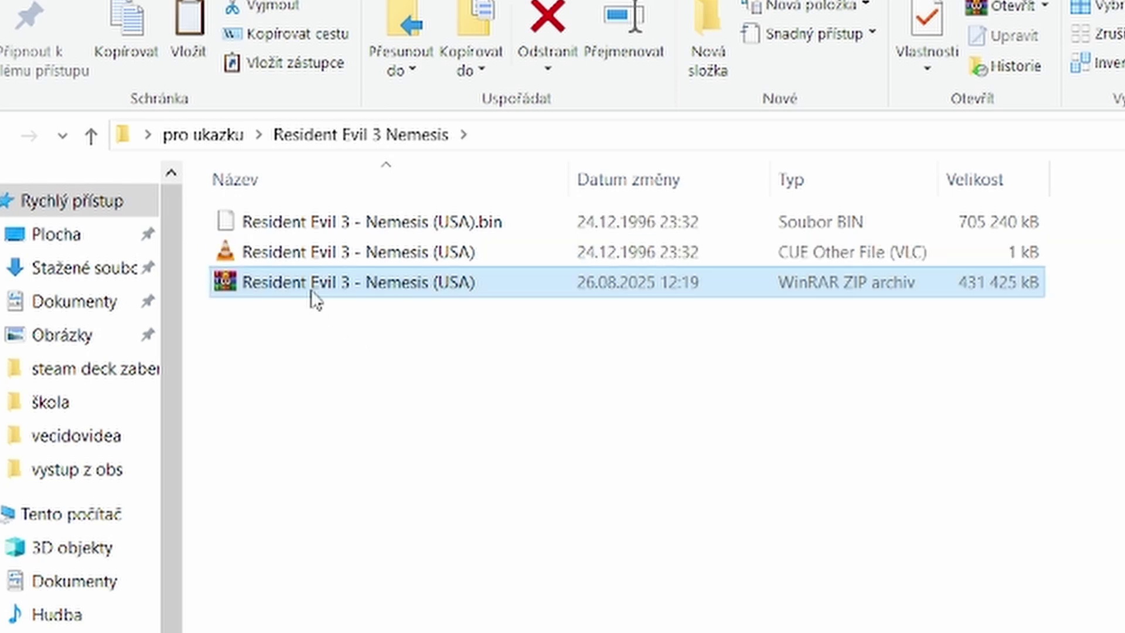
# - Delete the Resident Evil 3 - Nemesis (USA) ZIP archive, keeping the extracted BIN and CUE files, and leave the folder
pyautogui.click(311, 248)
pyautogui.moveTo(190, 251); pyautogui.dragTo(242, 225)
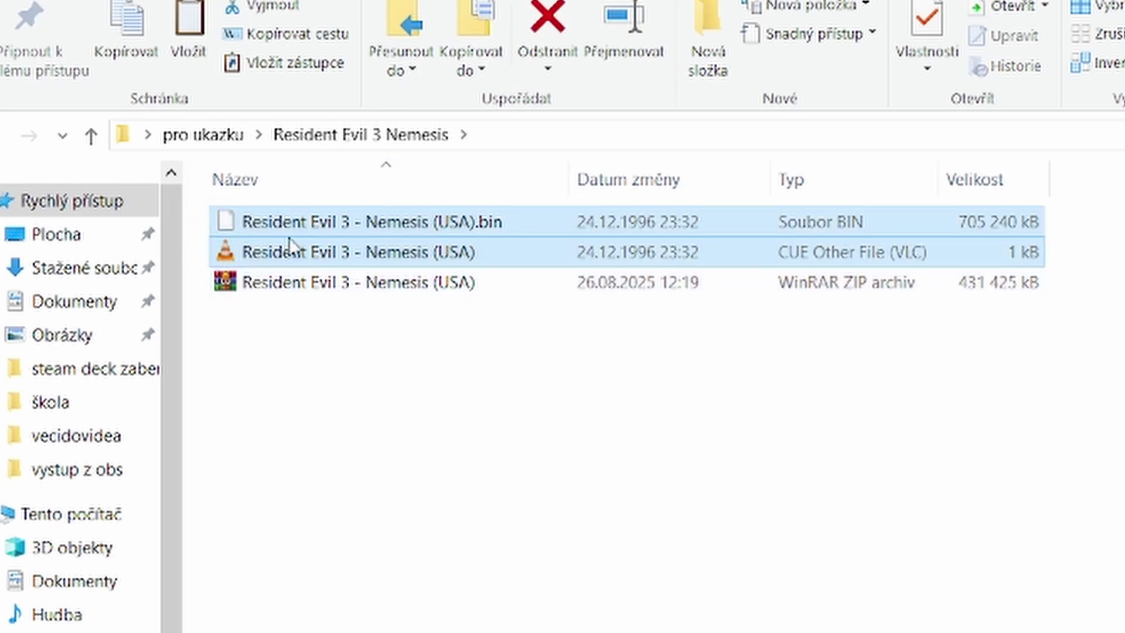
pyautogui.click(274, 302)
pyautogui.rightClick(276, 287)
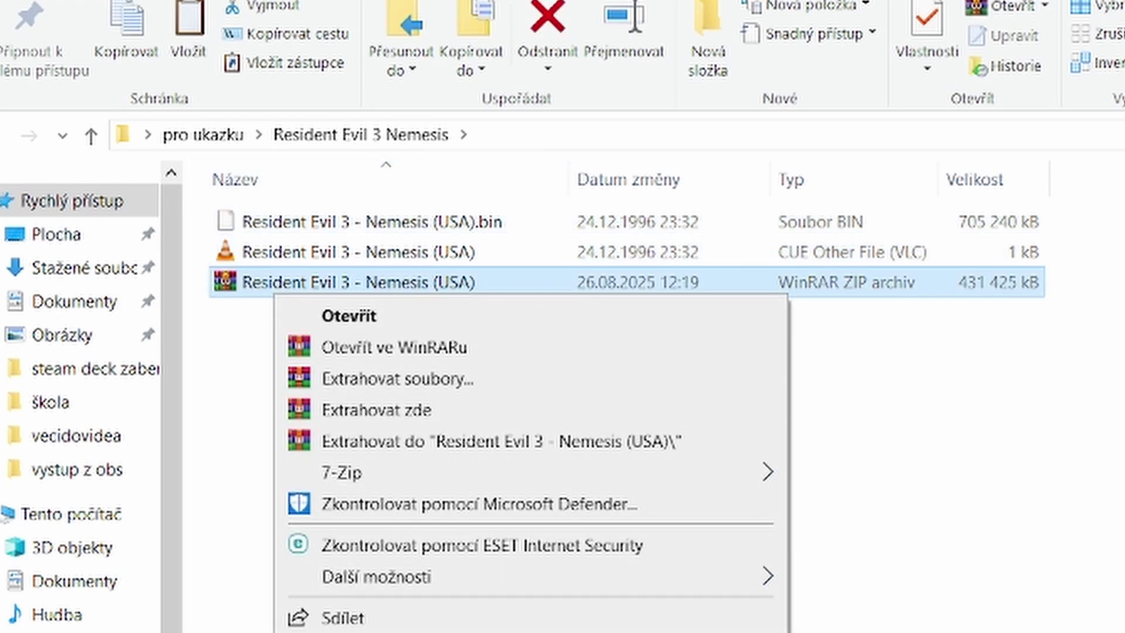
pyautogui.press('Delete')
pyautogui.click(2, 136)
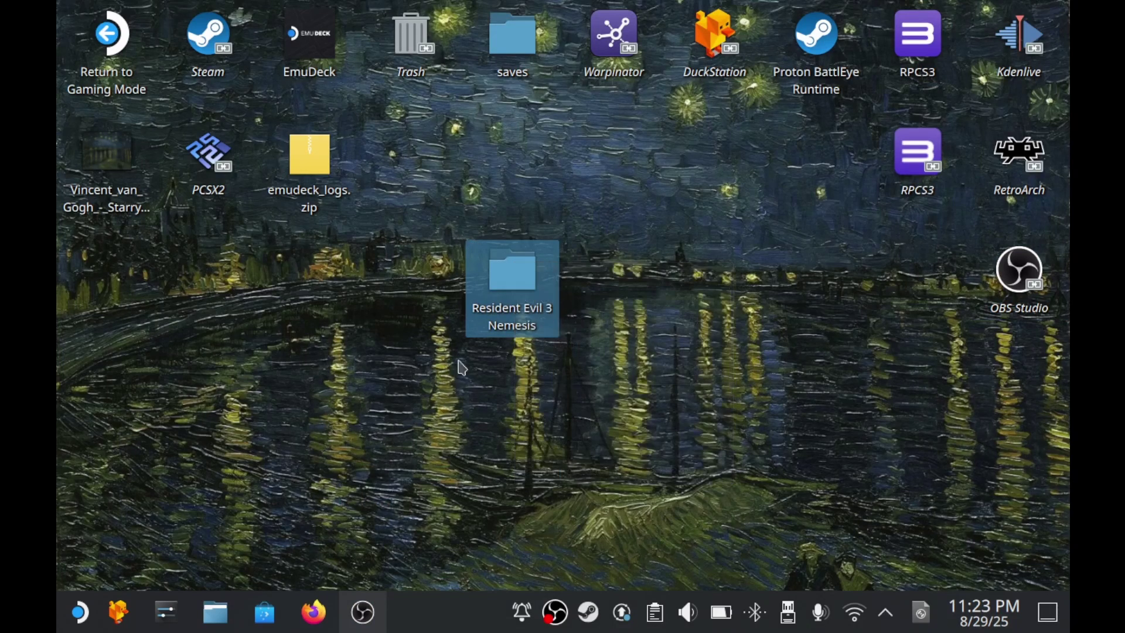
# - Open the psx folder under primary/Emulation/roms in the Dolphin file manager
pyautogui.click(215, 612)
pyautogui.scroll(-3, 250, 354)
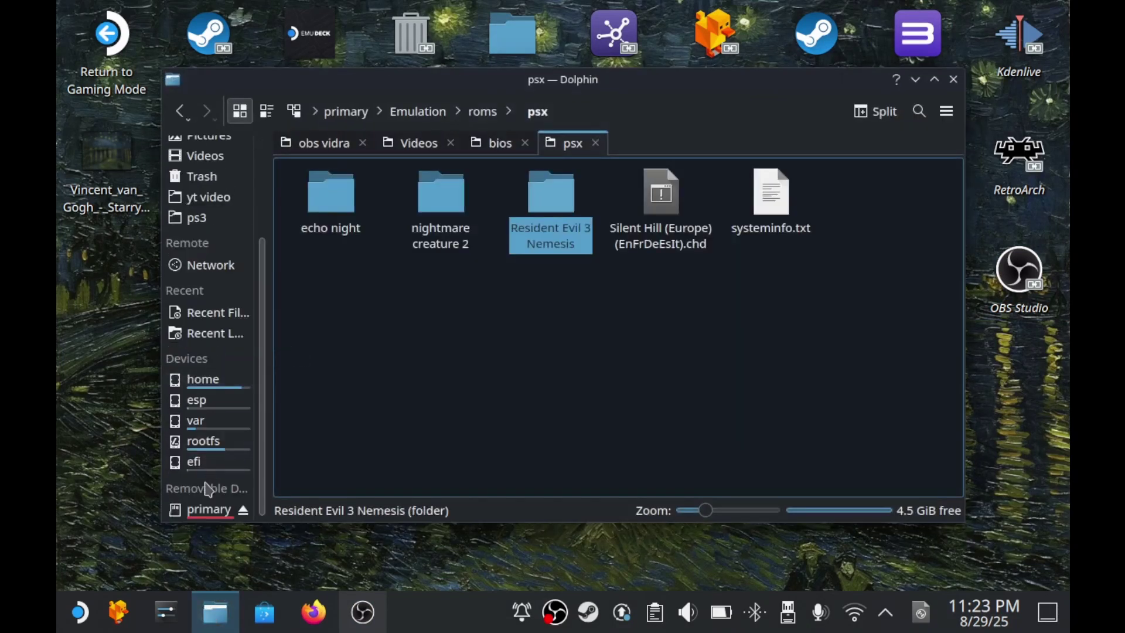
pyautogui.click(207, 509)
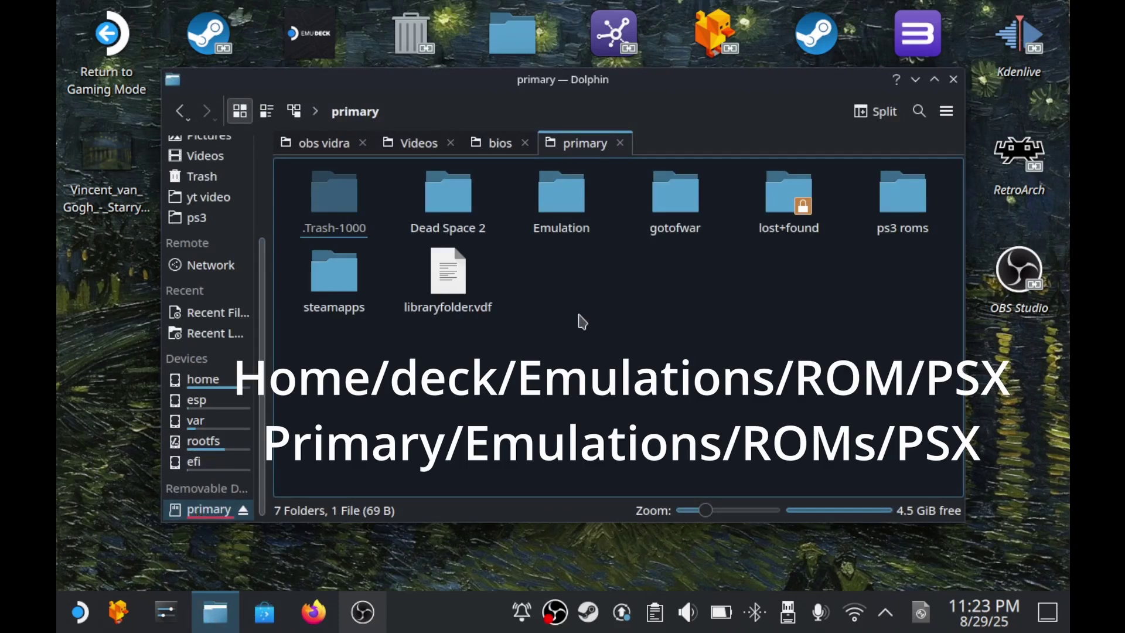
pyautogui.click(566, 198)
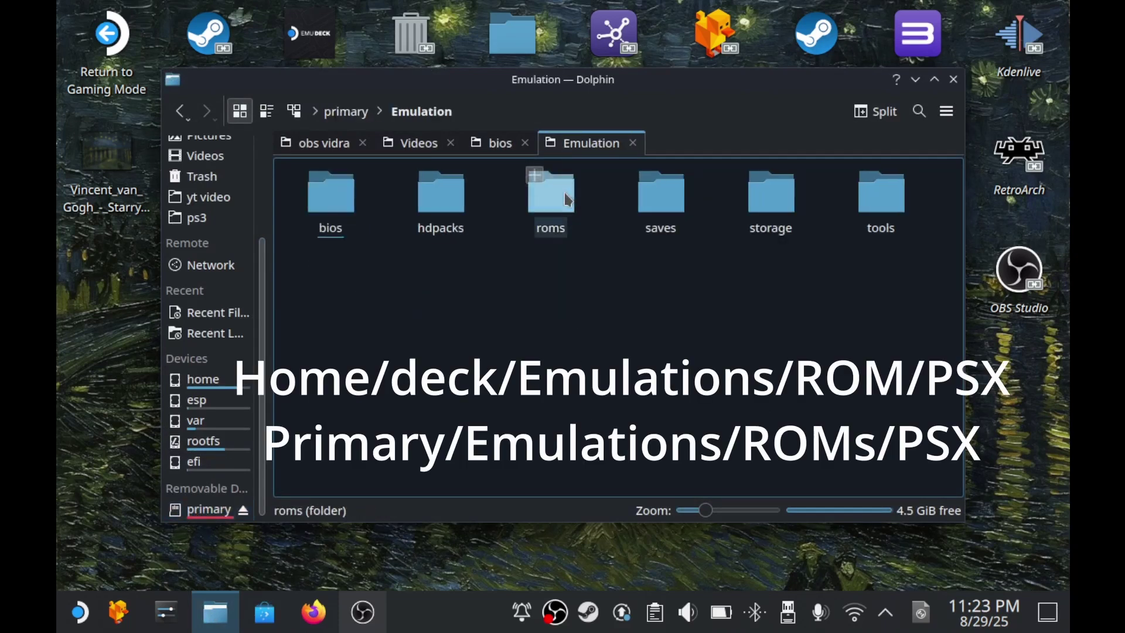
pyautogui.click(561, 226)
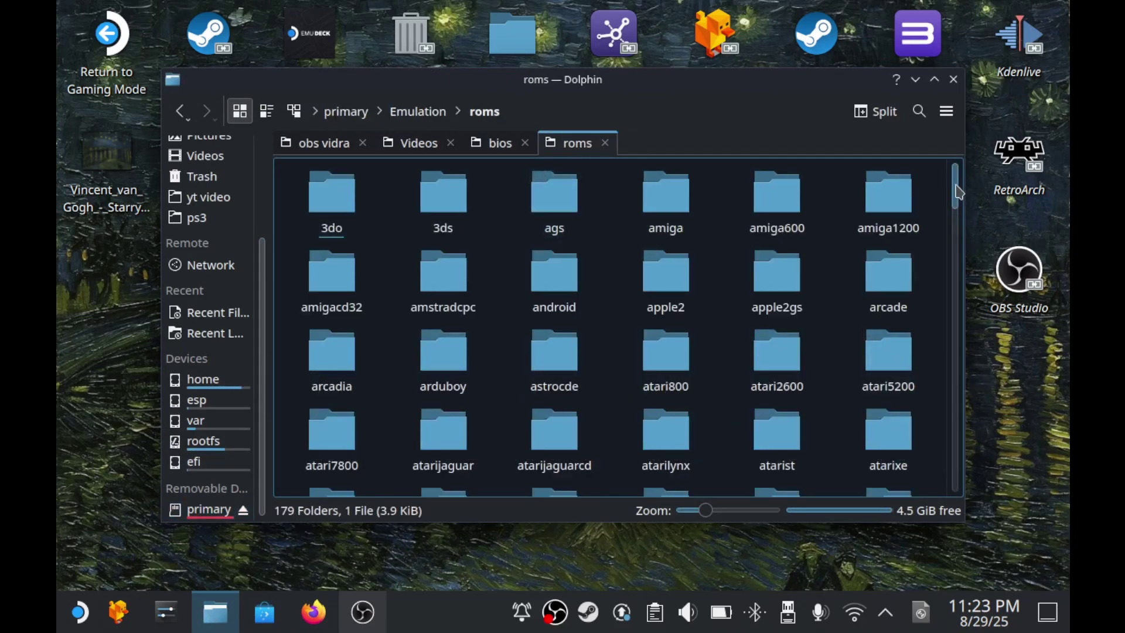
pyautogui.moveTo(961, 188); pyautogui.dragTo(911, 394)
pyautogui.click(387, 373)
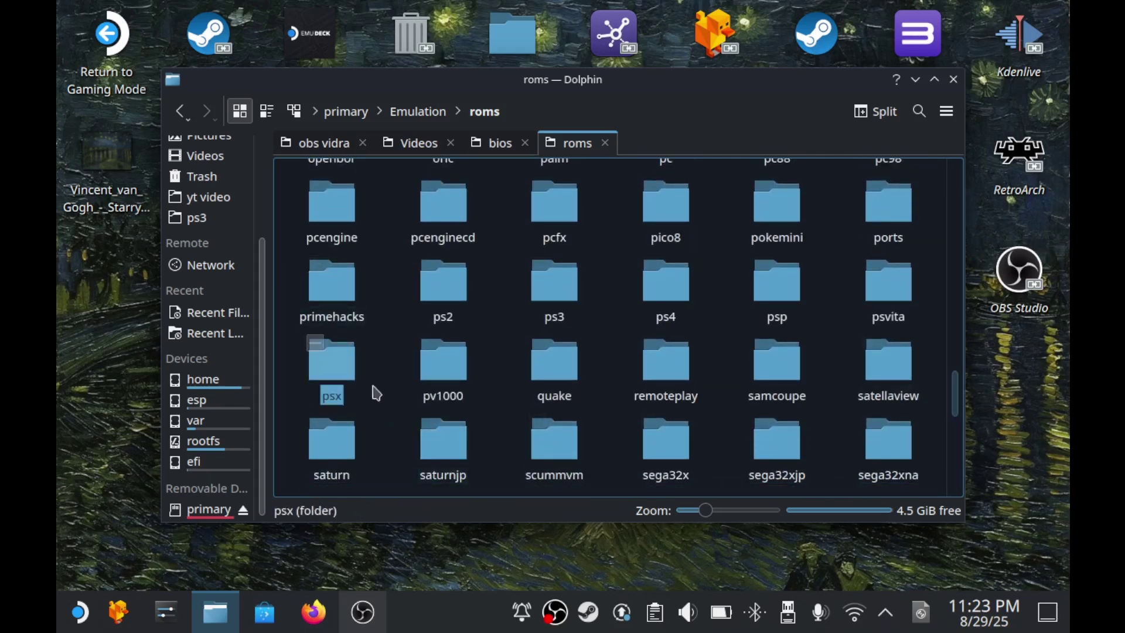
pyautogui.doubleClick(325, 357)
# - Try to paste the copied Resident Evil 3 Nemesis folder into psx, cancel the overwrite, and put the file manager away
pyautogui.rightClick(513, 340)
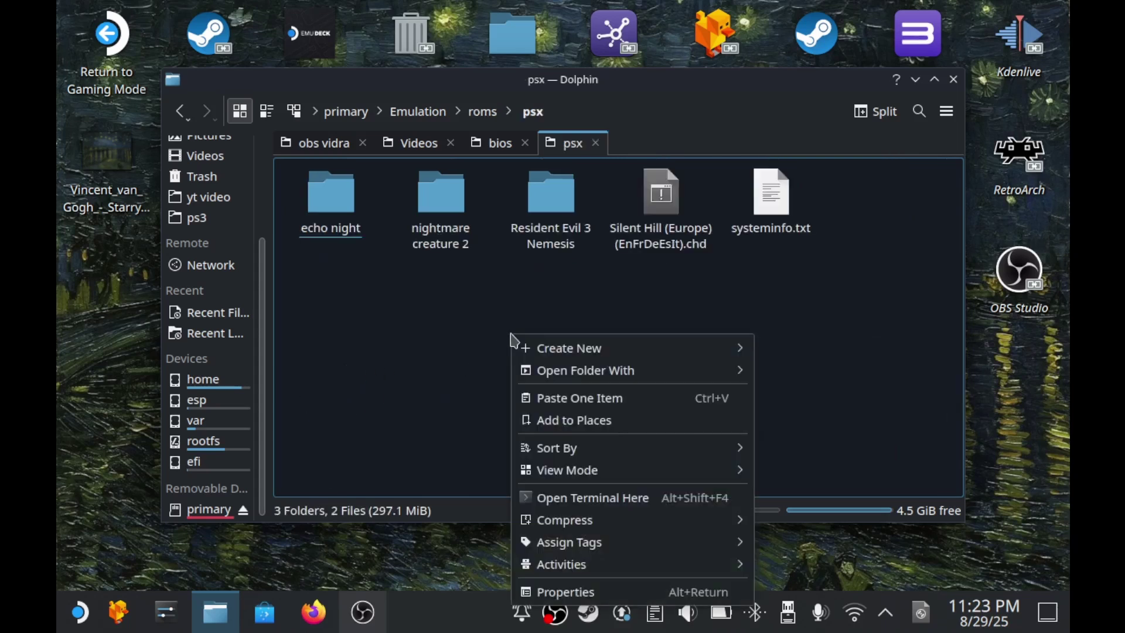
pyautogui.click(573, 396)
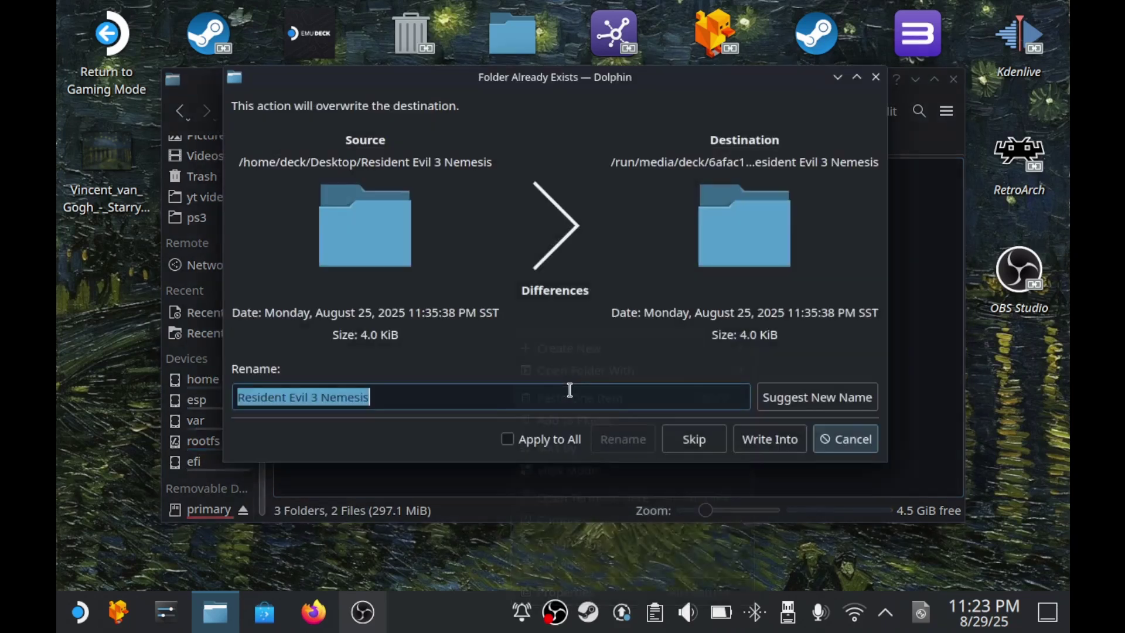
pyautogui.click(877, 78)
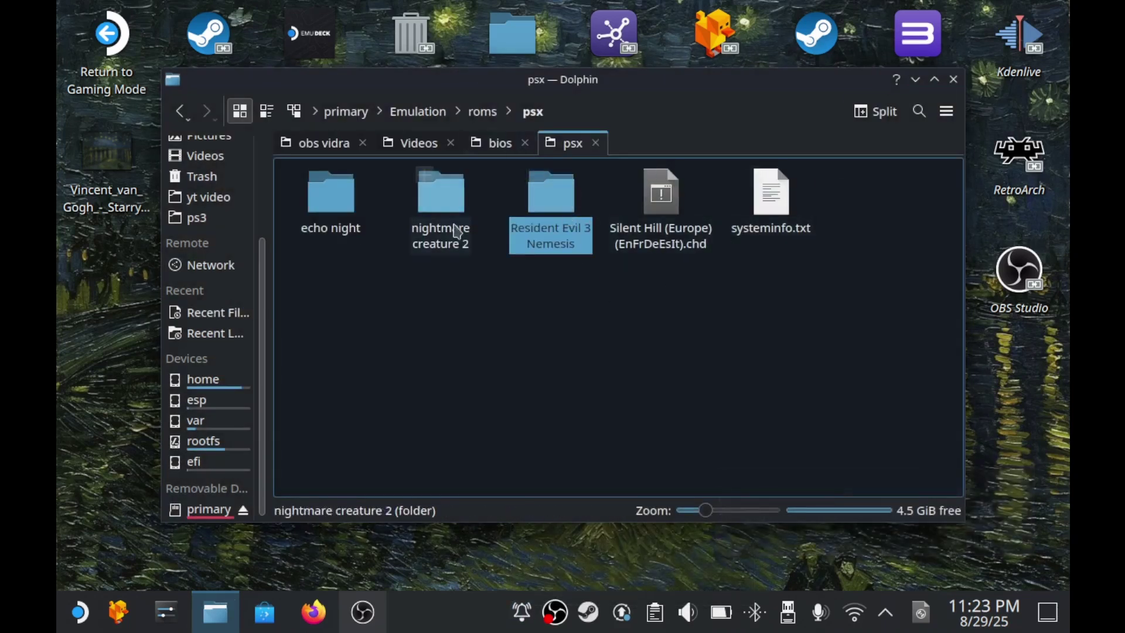
pyautogui.click(216, 611)
# - Search the installed applications for "duc" and add DuckStation to the desktop
pyautogui.click(79, 612)
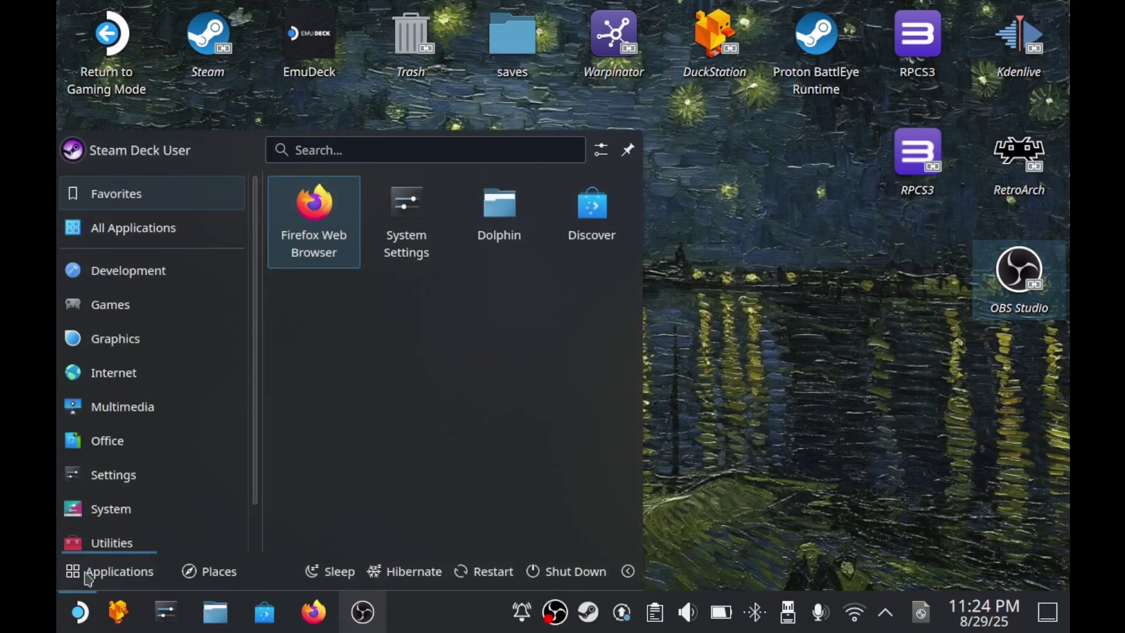
pyautogui.click(340, 154)
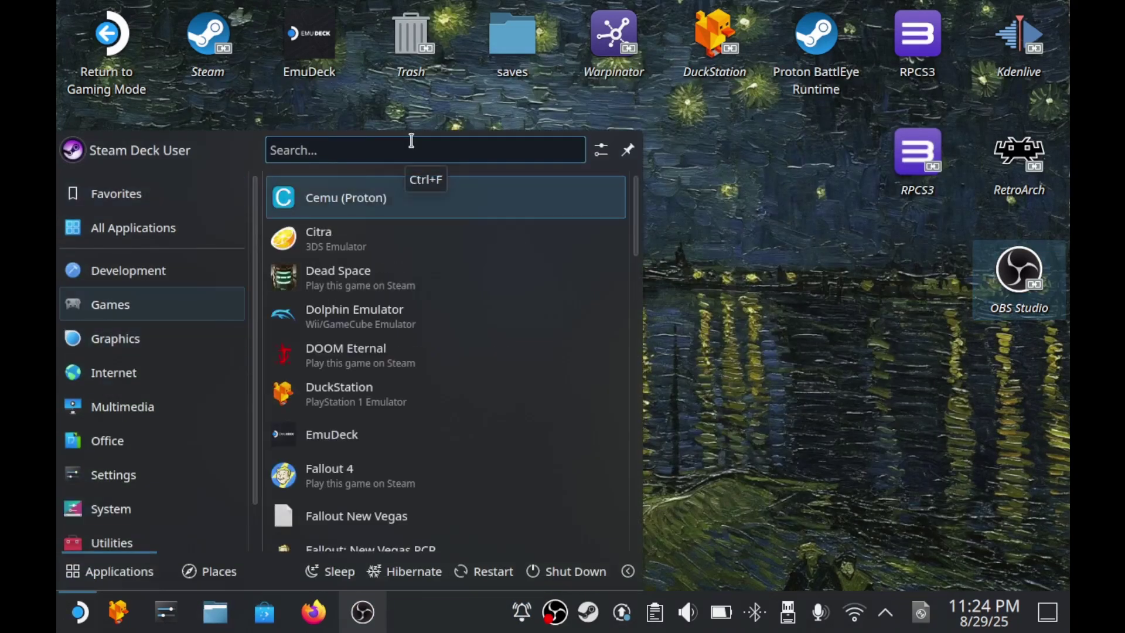
pyautogui.write('duc')
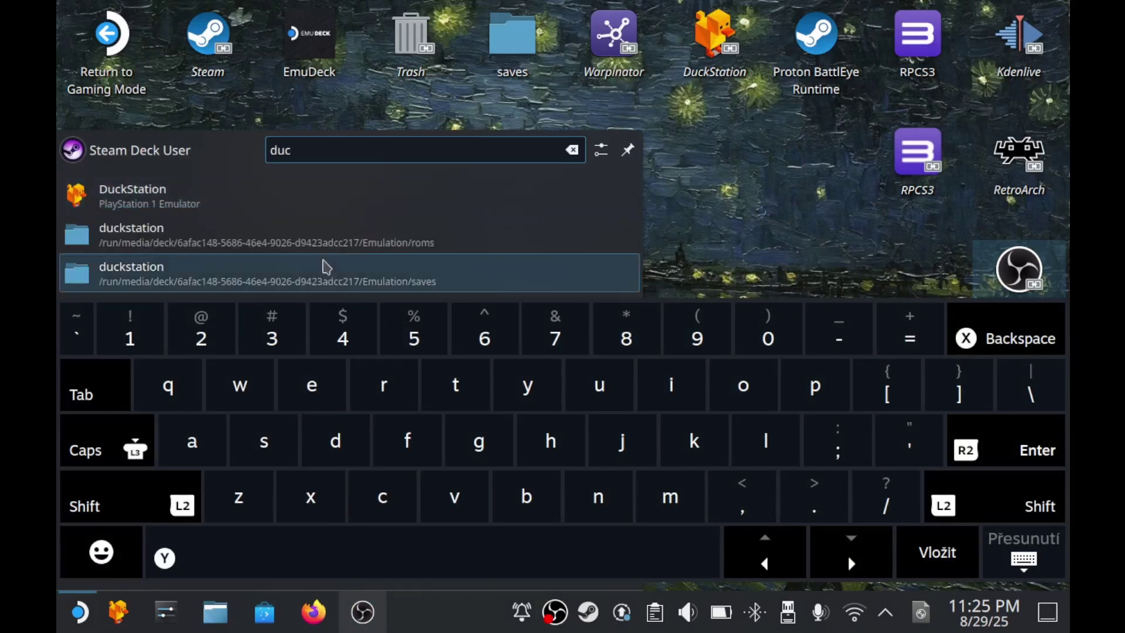
pyautogui.rightClick(298, 196)
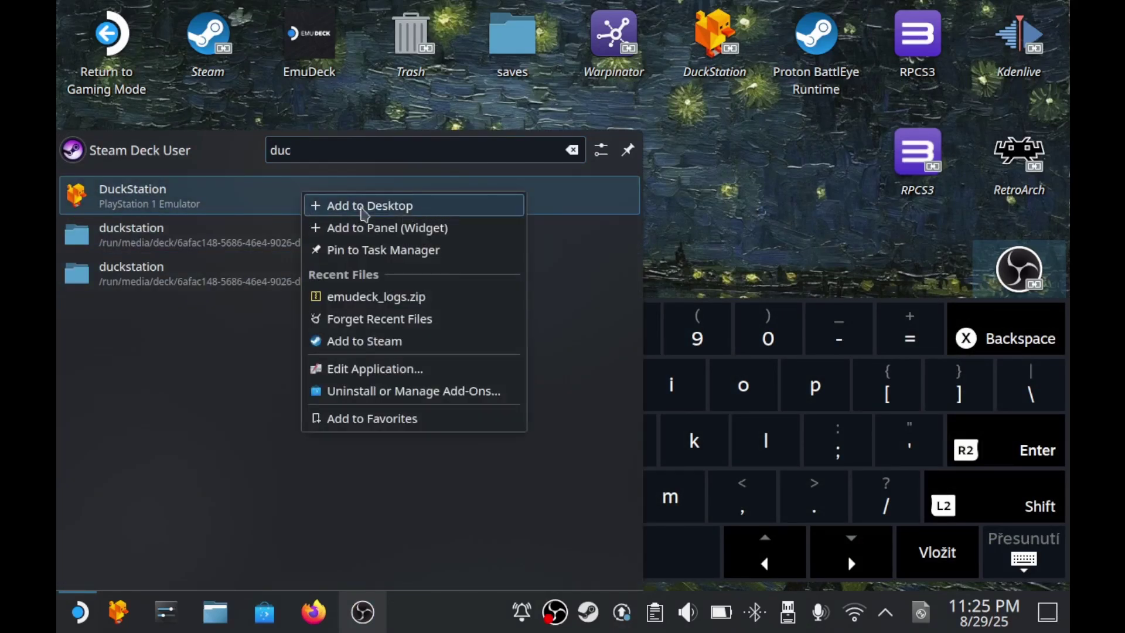
pyautogui.click(350, 213)
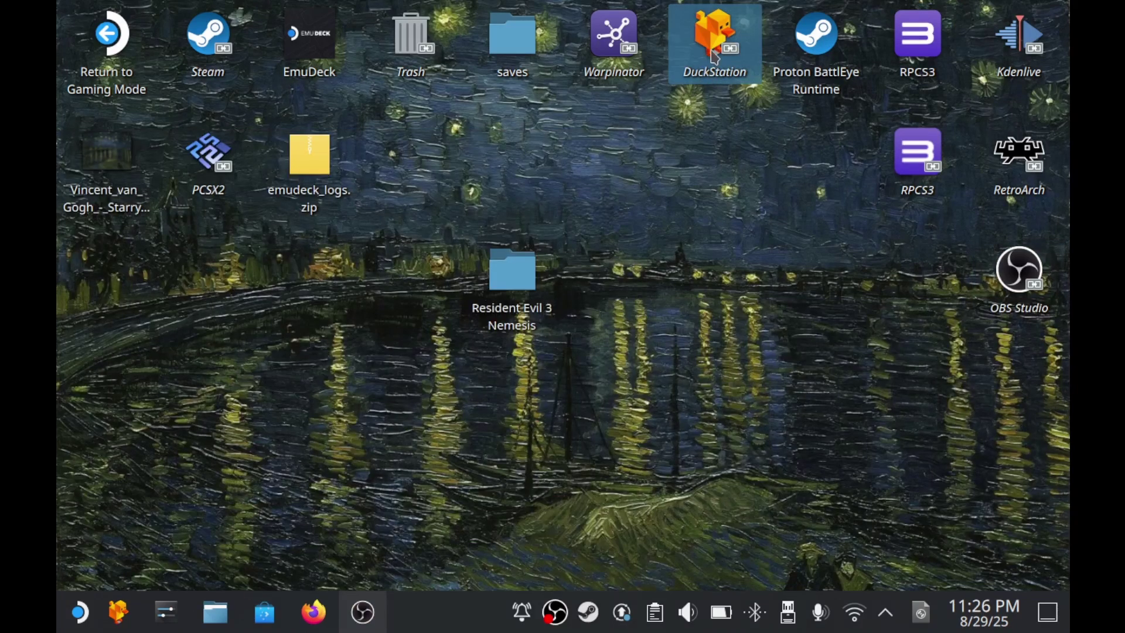
# - Launch DuckStation and browse the folders for a game to start, returning to the game list without starting one
pyautogui.doubleClick(714, 57)
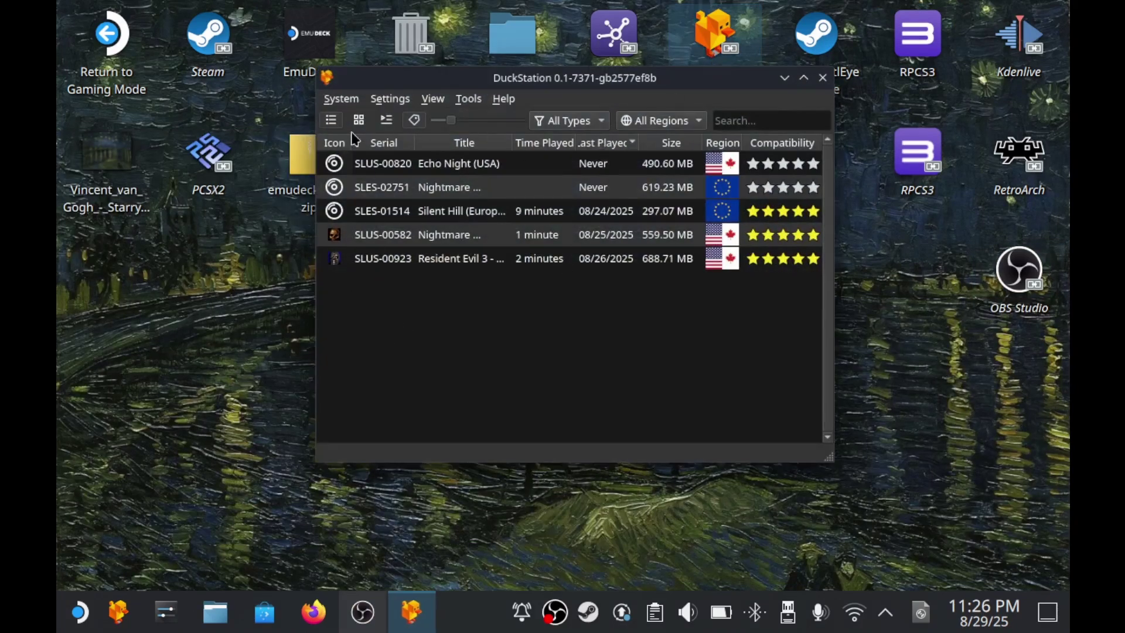
pyautogui.click(344, 99)
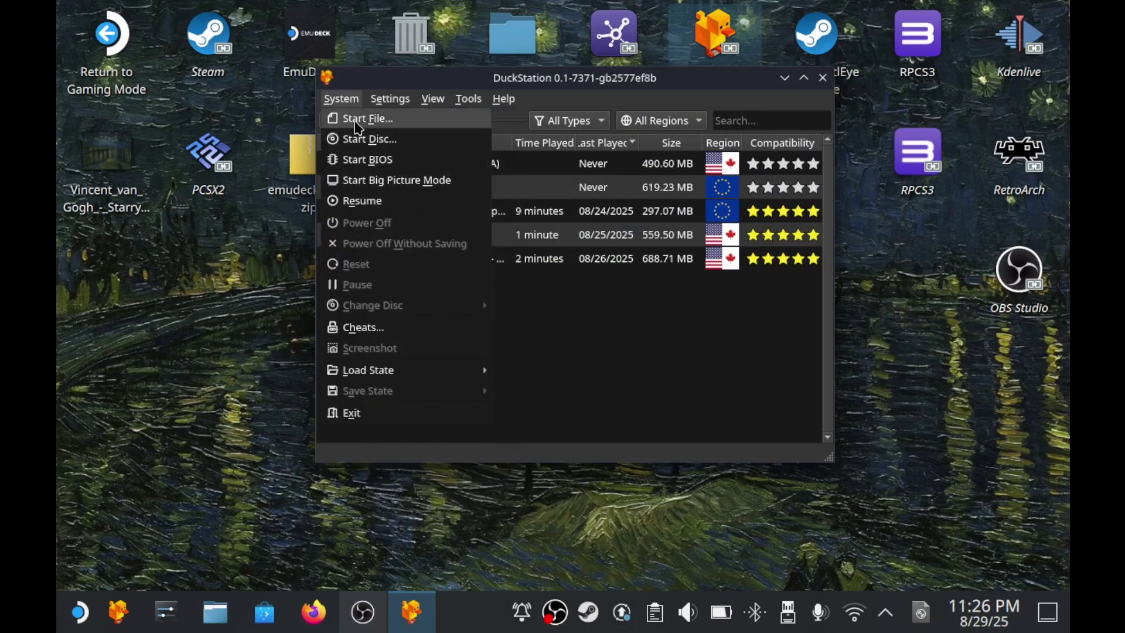
pyautogui.click(368, 139)
pyautogui.click(213, 203)
pyautogui.click(228, 260)
pyautogui.scroll(-20, 288, 222)
pyautogui.scroll(12, 288, 223)
pyautogui.click(244, 326)
pyautogui.click(305, 345)
pyautogui.click(944, 460)
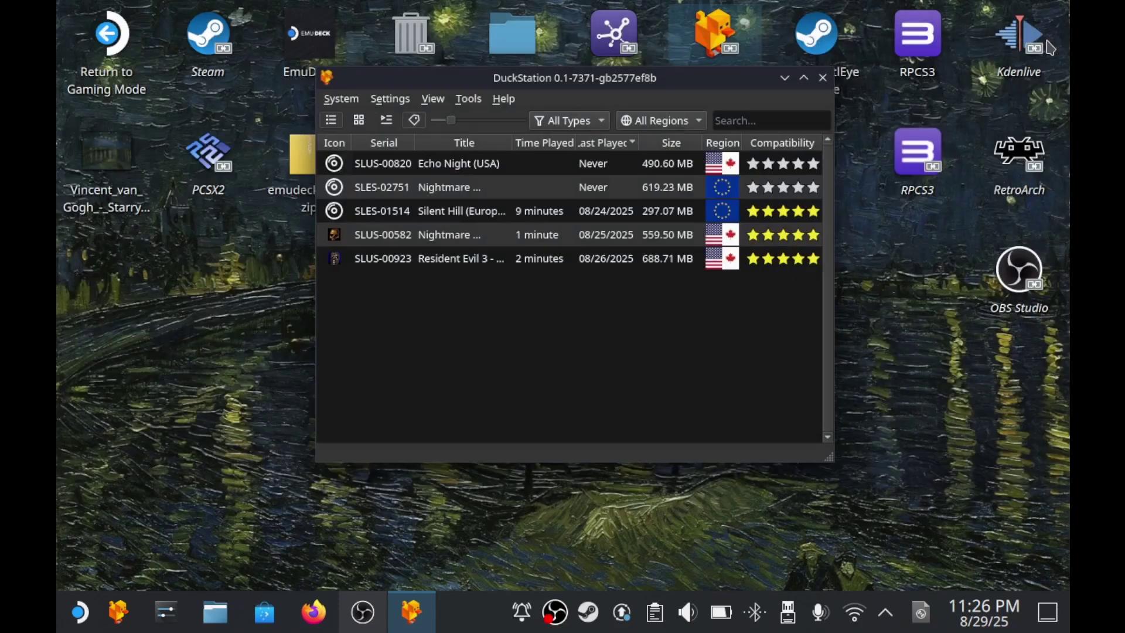
# - Boot Echo Night (USA) from the game list as a test, and shut the game down
pyautogui.click(515, 283)
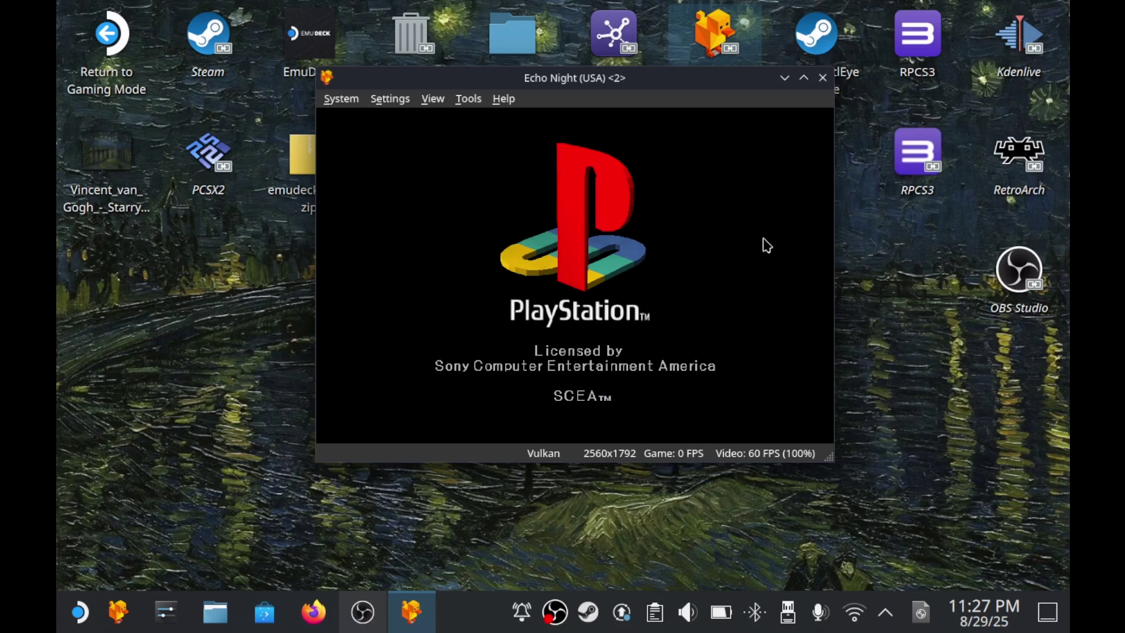
pyautogui.click(823, 78)
pyautogui.click(705, 270)
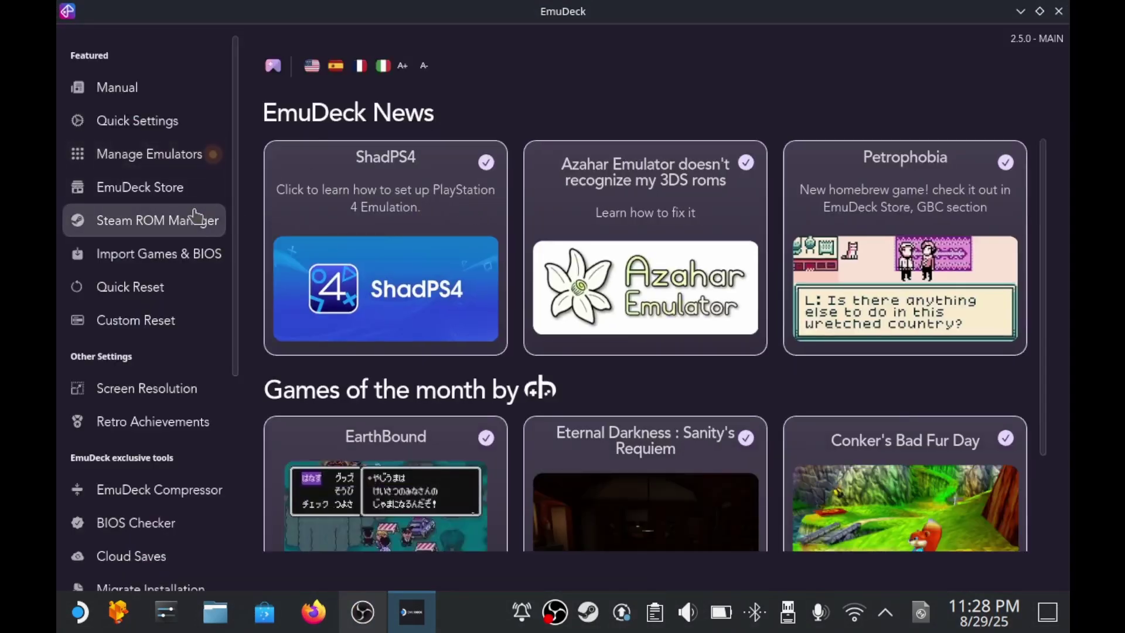
# - Open Steam ROM Manager from EmuDeck, review the PlayStation parsers, and parse the games for adding to Steam
pyautogui.click(177, 221)
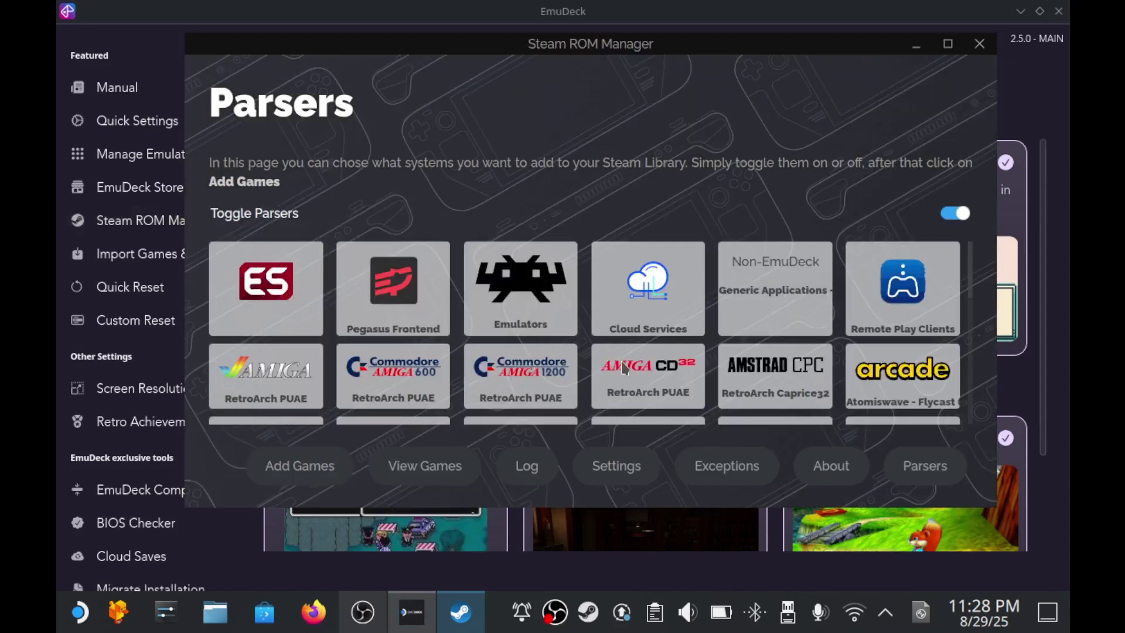
pyautogui.scroll(-15, 850, 319)
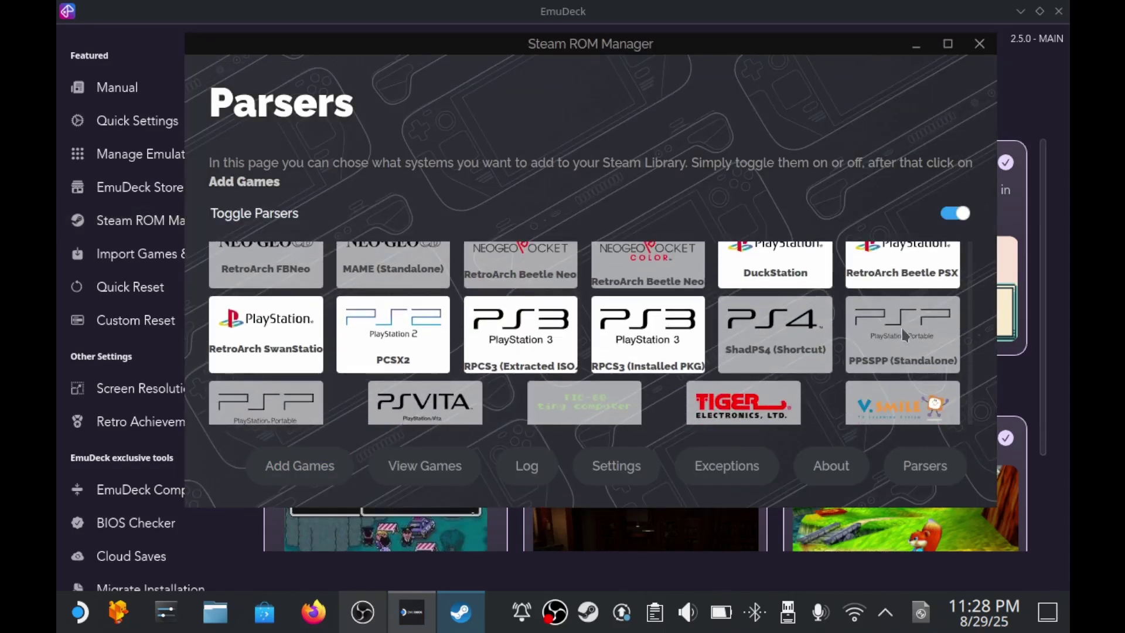
pyautogui.scroll(2, 422, 375)
pyautogui.scroll(2, 809, 332)
pyautogui.scroll(-4, 809, 332)
pyautogui.click(300, 465)
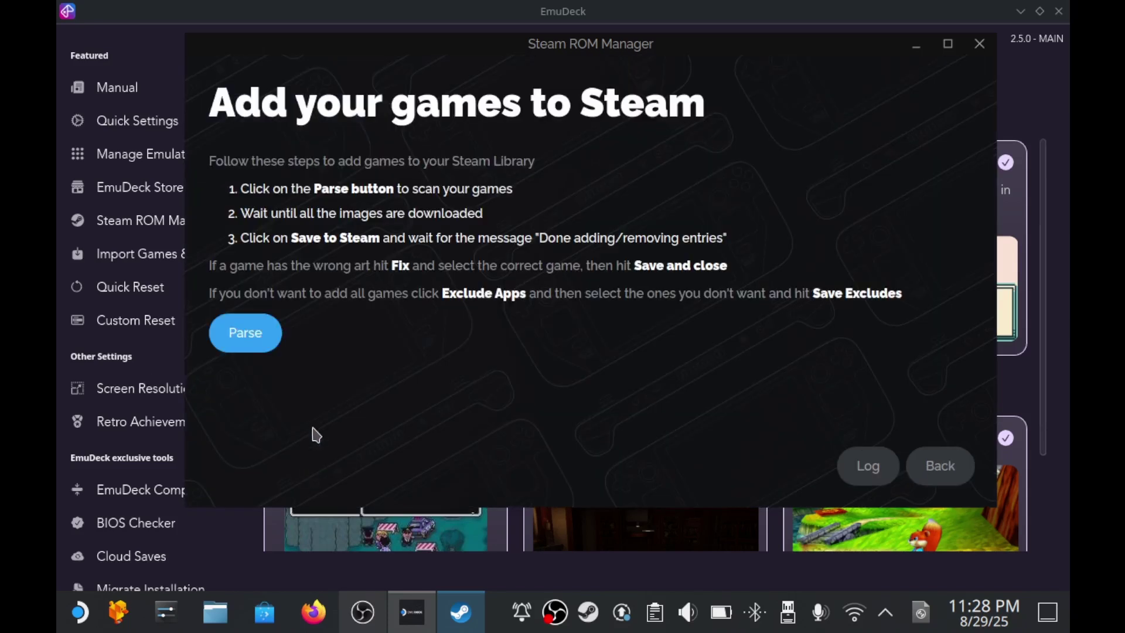
pyautogui.click(252, 339)
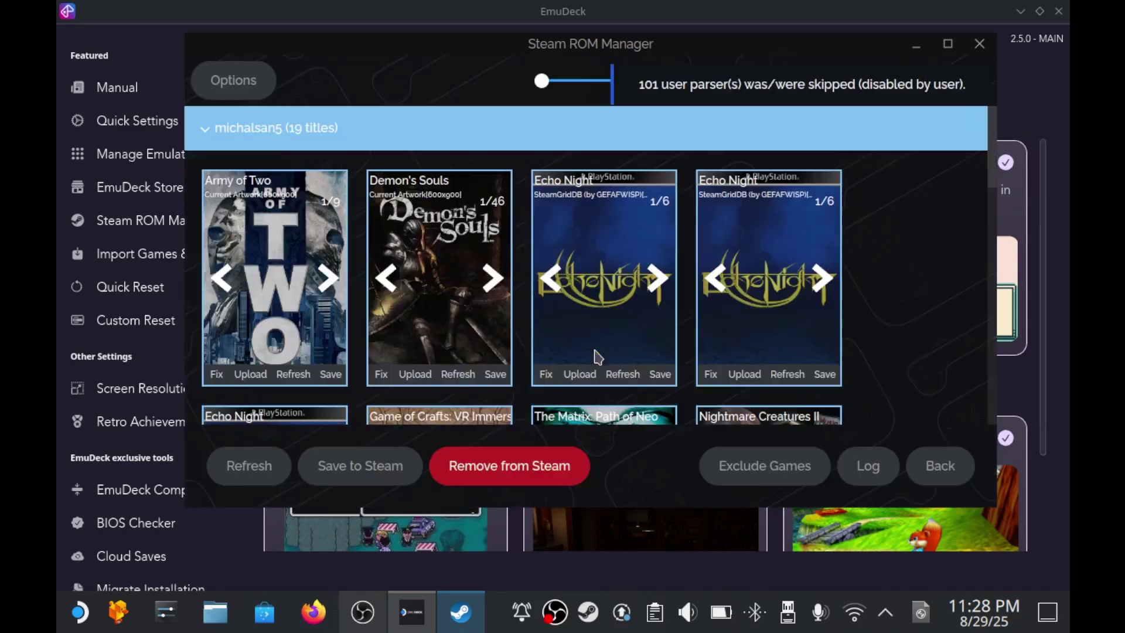
# - Browse the cover artwork for Resident Evil 3: Nemesis and select the second of its 50 images
pyautogui.scroll(-3, 924, 284)
pyautogui.scroll(-3, 907, 285)
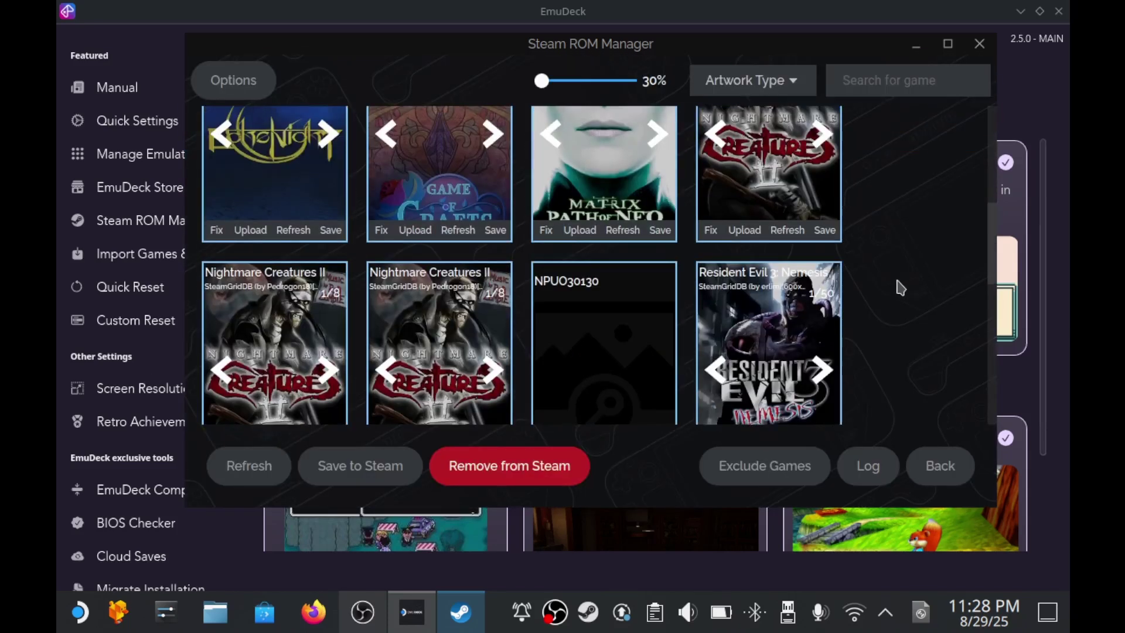
pyautogui.scroll(-3, 894, 290)
pyautogui.click(823, 278)
pyautogui.click(825, 282)
pyautogui.click(826, 282)
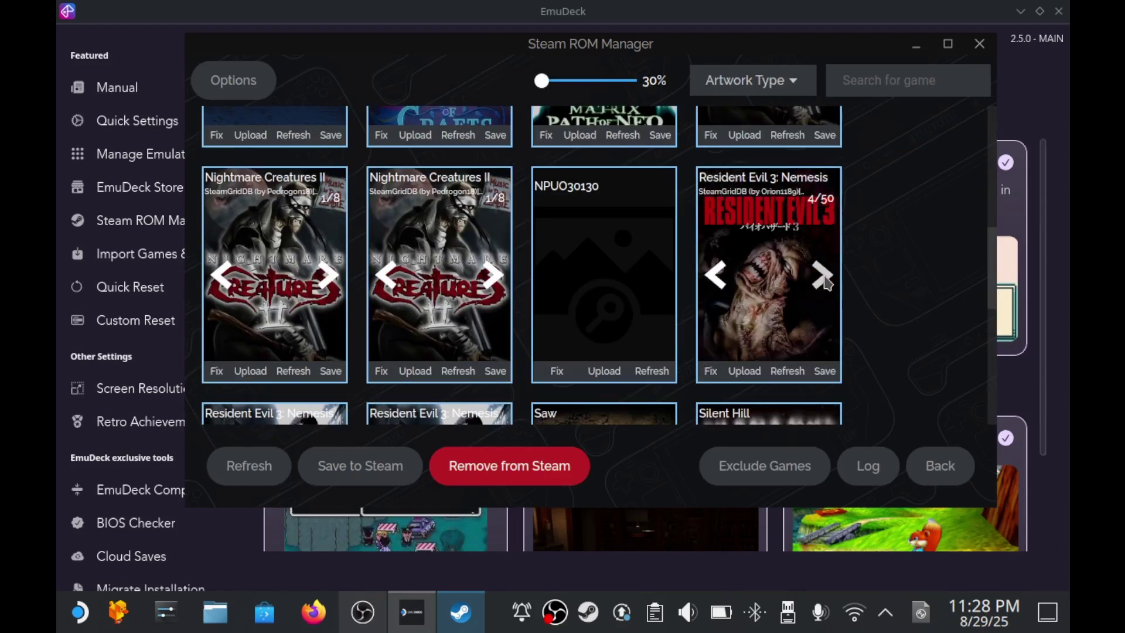
pyautogui.click(714, 278)
pyautogui.click(713, 277)
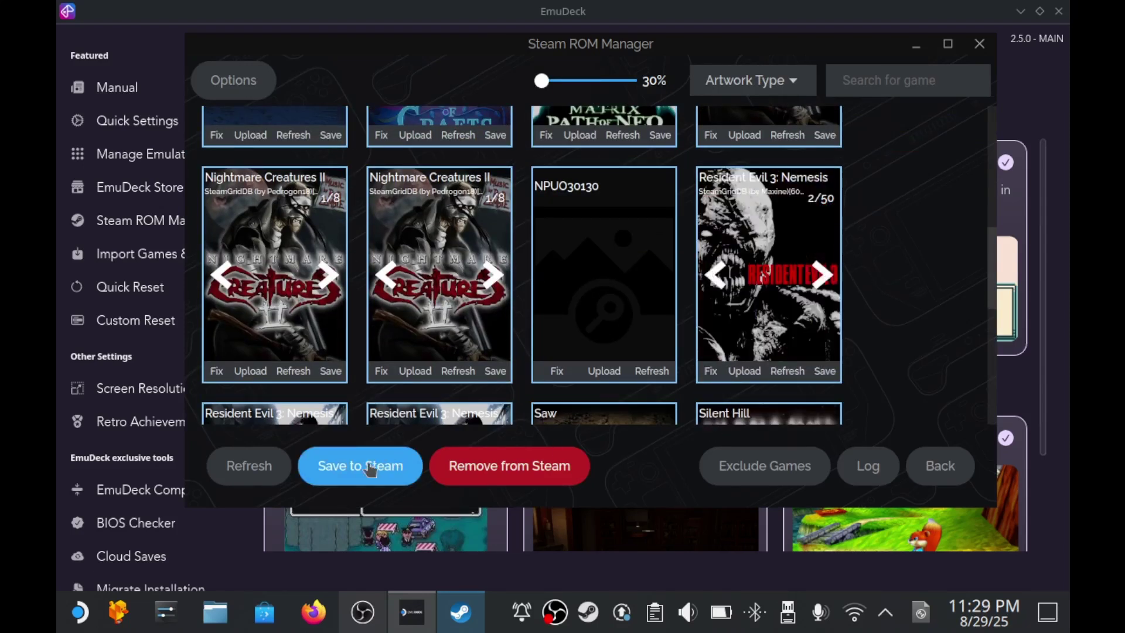
# - Save the parsed games to Steam, and close Steam ROM Manager and EmuDeck
pyautogui.click(358, 472)
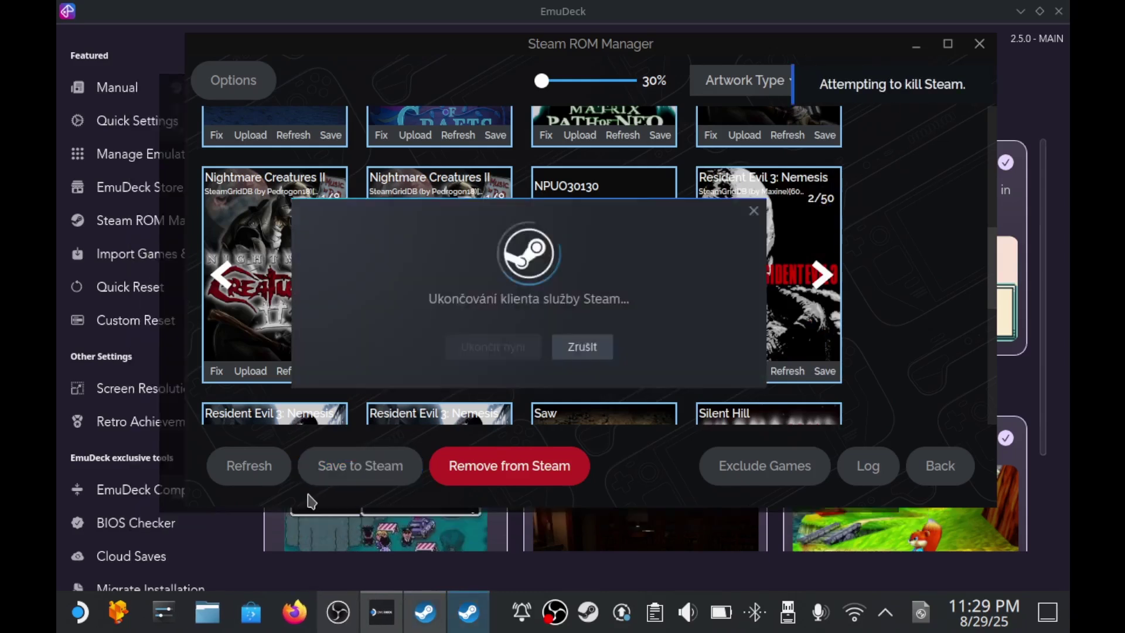
pyautogui.click(980, 44)
pyautogui.click(1058, 11)
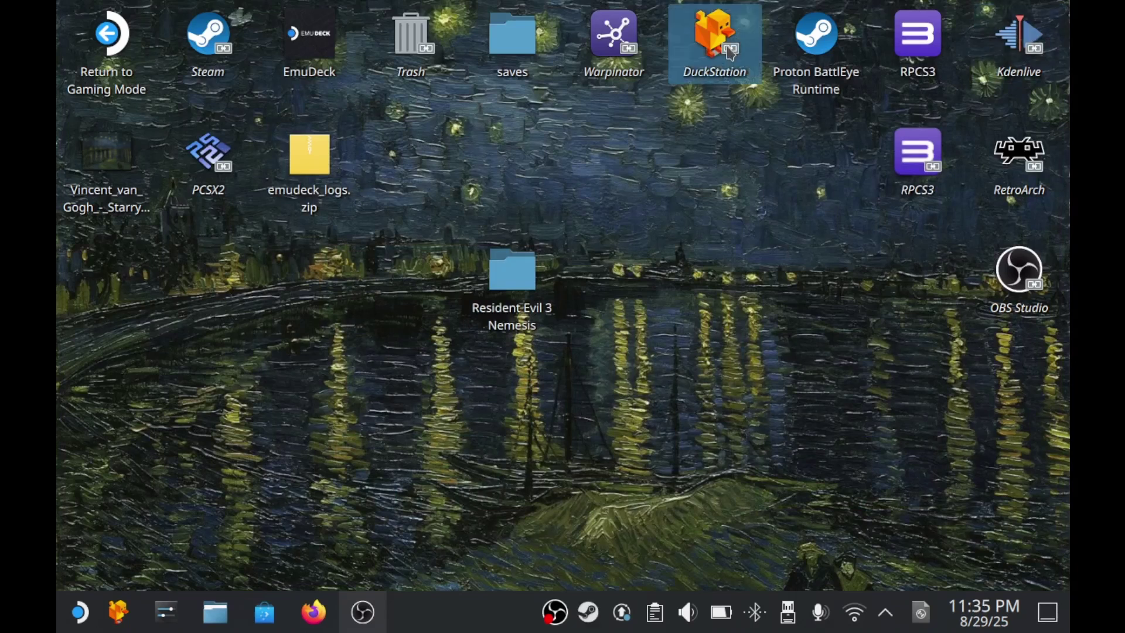
# - Launch DuckStation and rebind the Open Pause Menu hotkey to the Pointer-0/LeftButton and SDL-1/Right... combination, closing the controller settings
pyautogui.doubleClick(730, 52)
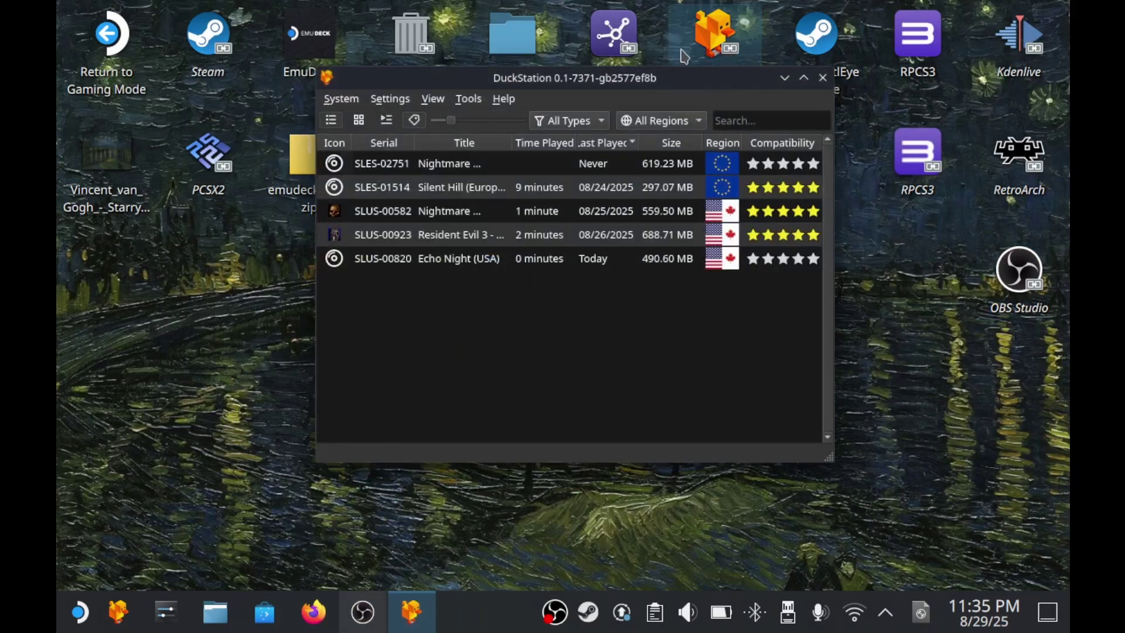
pyautogui.click(388, 99)
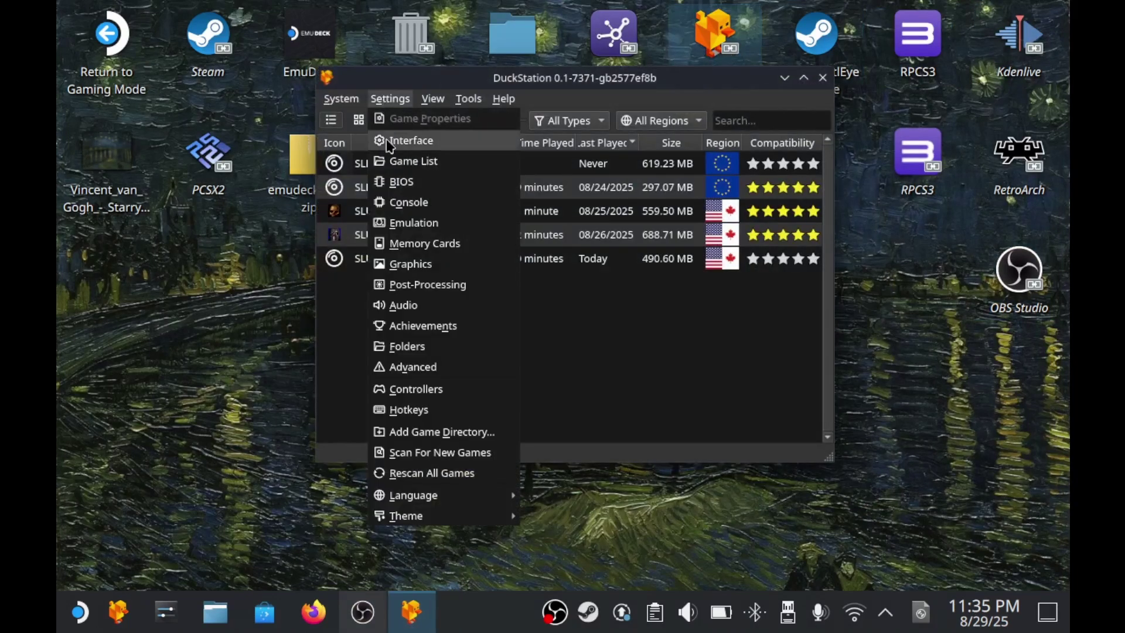
pyautogui.click(423, 411)
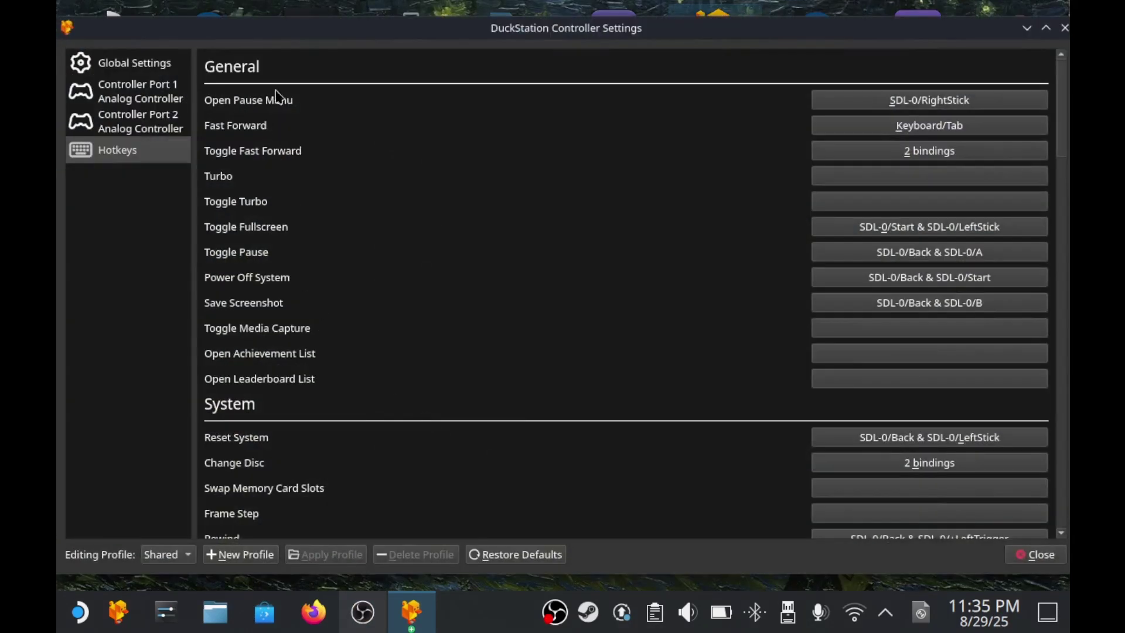
pyautogui.click(844, 101)
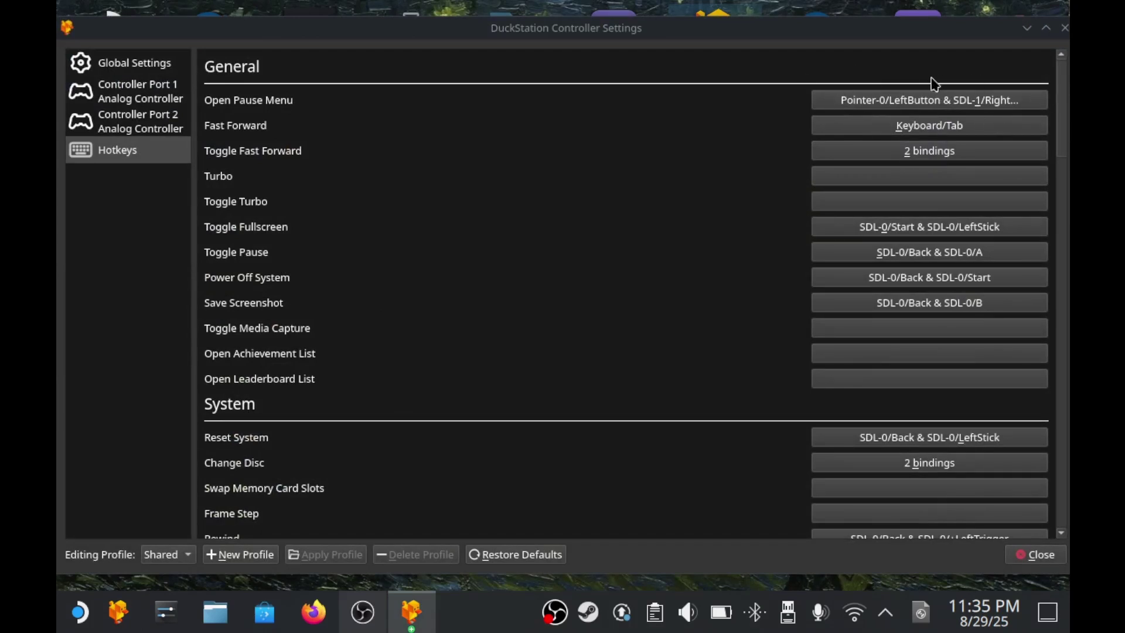
pyautogui.click(1064, 27)
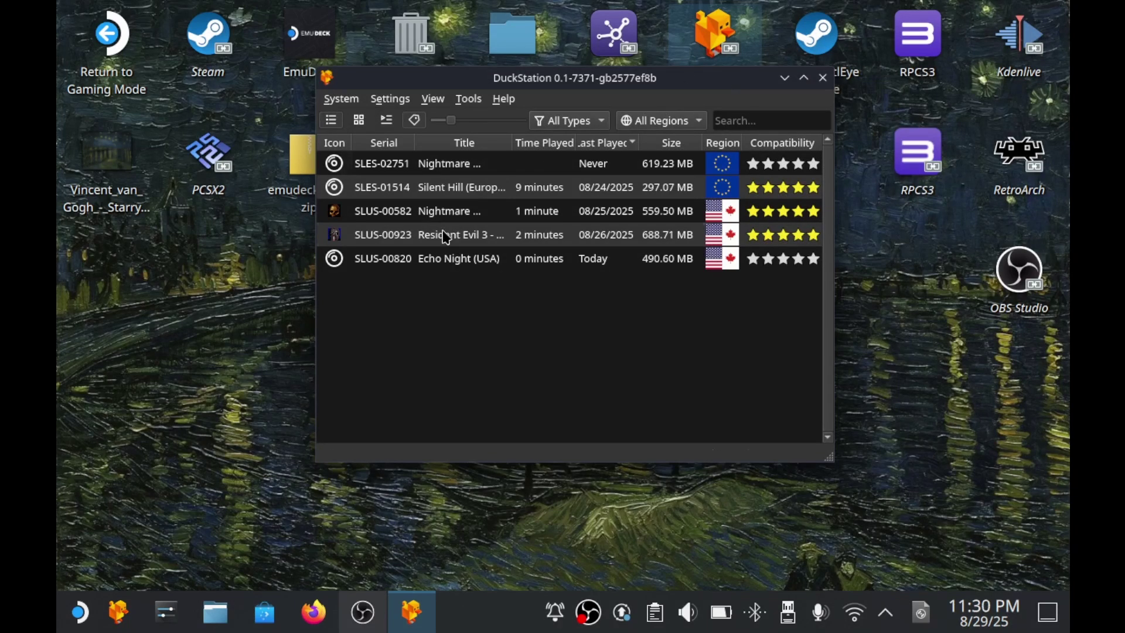
# - Open the game properties of Resident Evil 3 - Nemesis (USA) and set its internal resolution to 1x Native (Default)
pyautogui.click(445, 237)
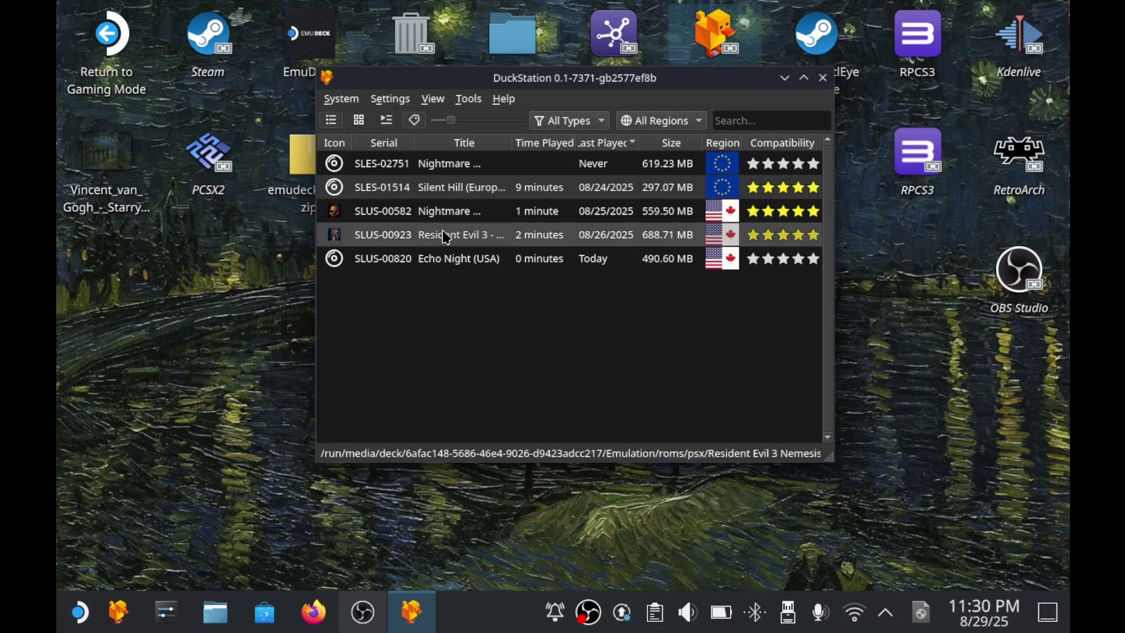
pyautogui.rightClick(445, 236)
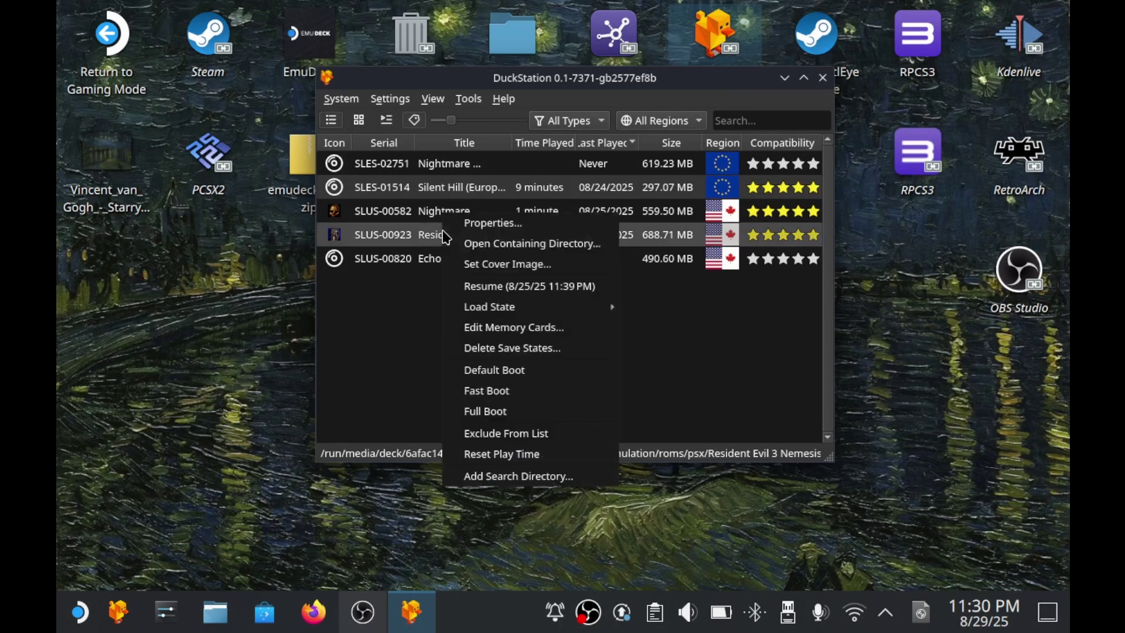
pyautogui.click(480, 225)
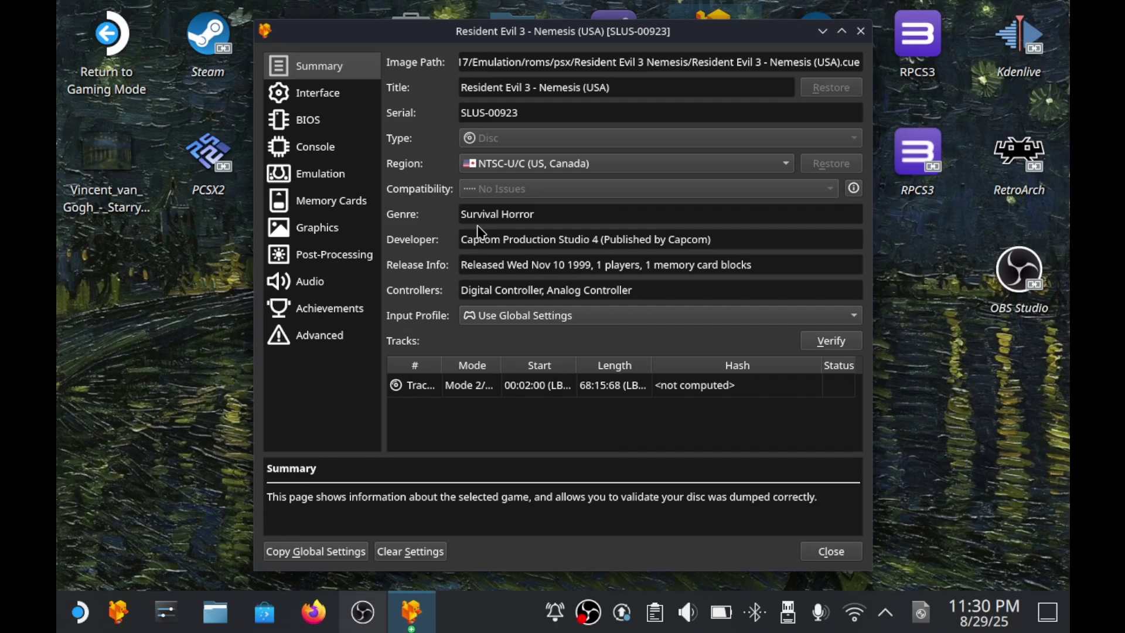
pyautogui.click(328, 238)
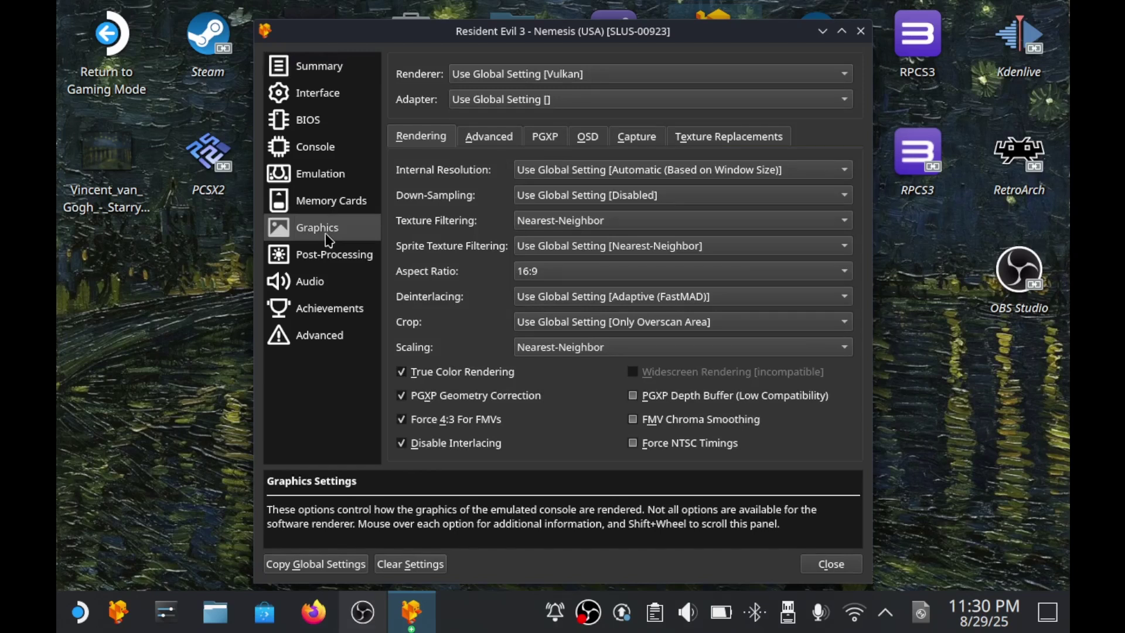
pyautogui.click(539, 171)
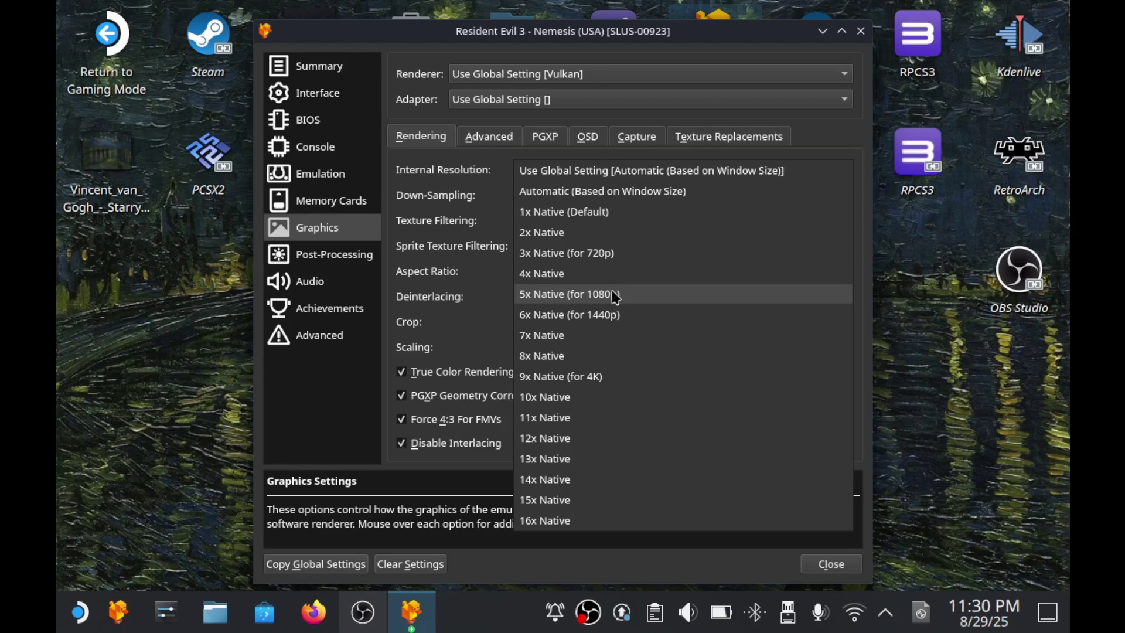
pyautogui.click(596, 213)
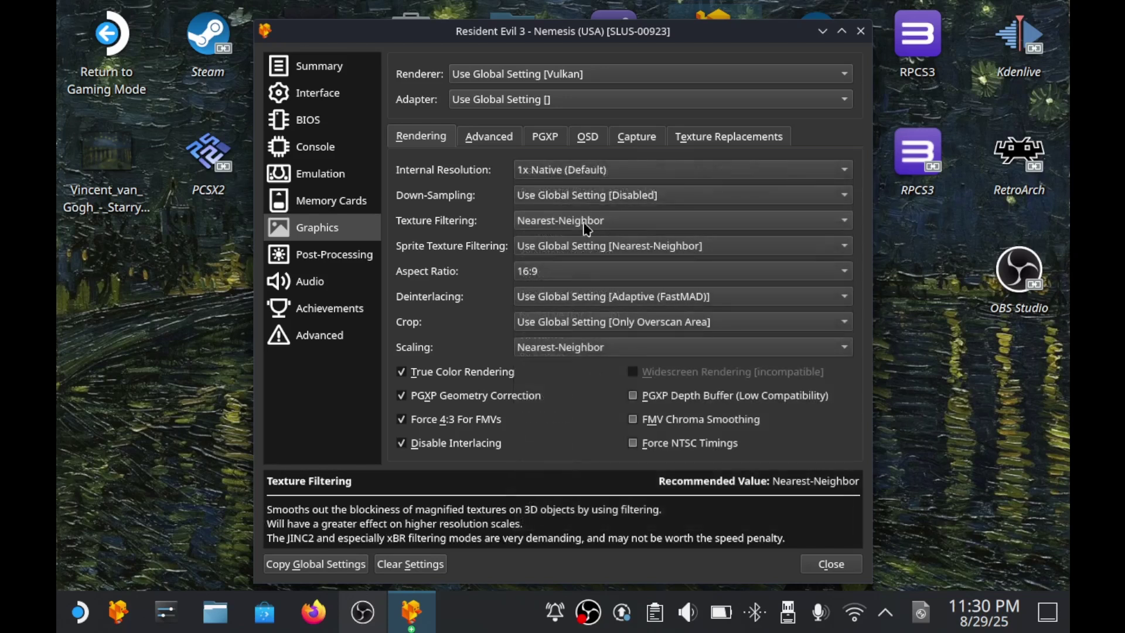
# - Review the game's aspect ratio choices, its post-processing chain and the shaders that can be added
pyautogui.click(567, 272)
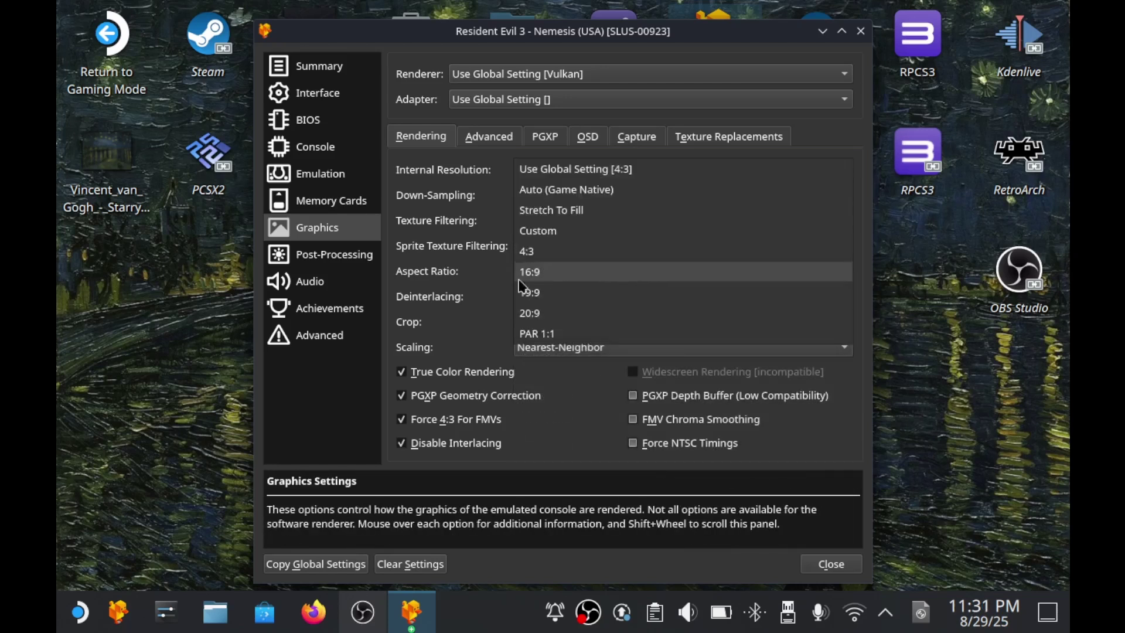
pyautogui.click(480, 289)
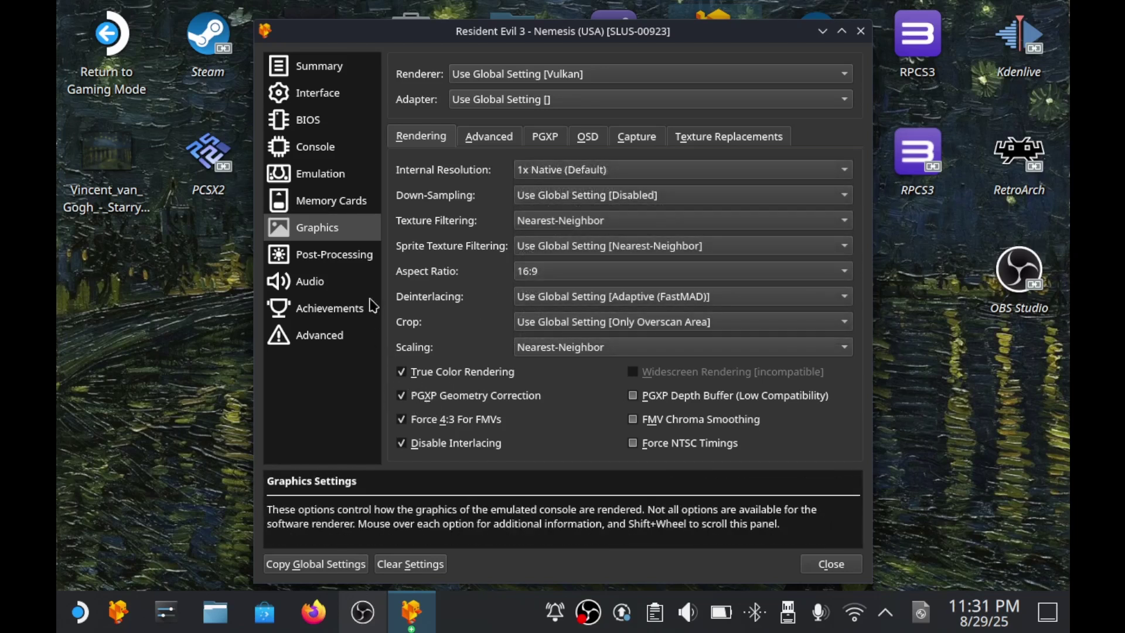
pyautogui.click(361, 262)
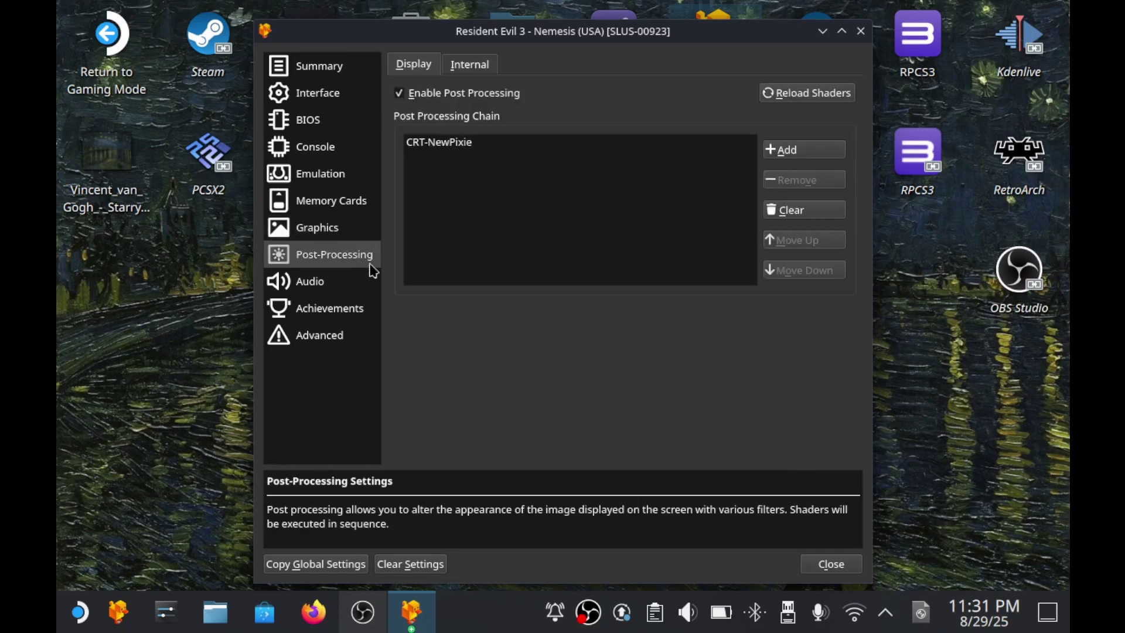
pyautogui.click(400, 95)
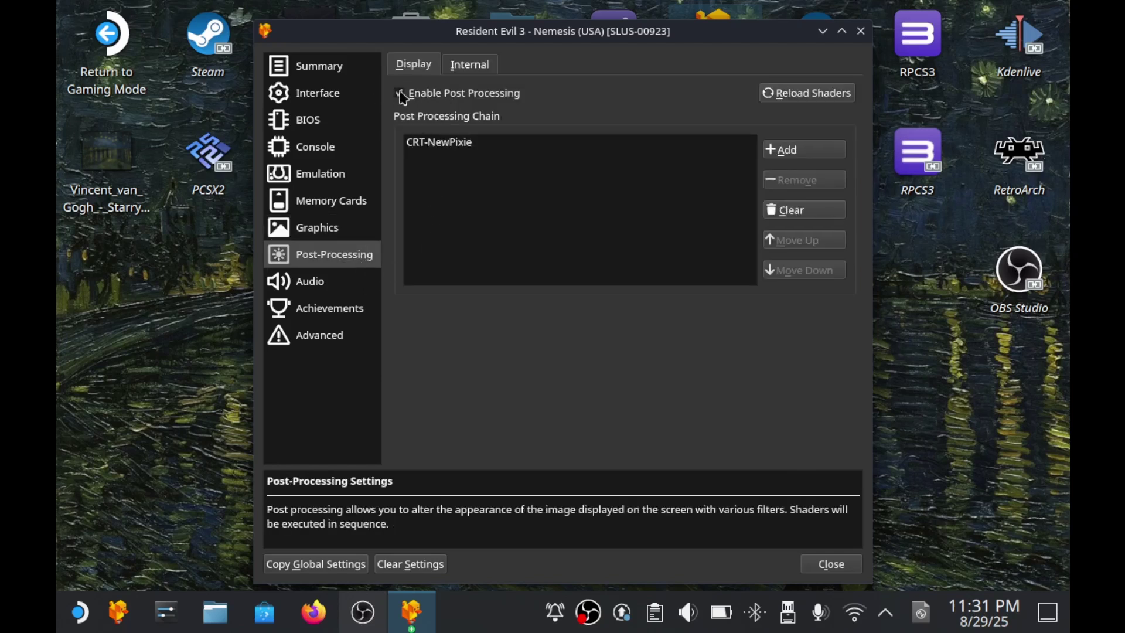
pyautogui.click(804, 152)
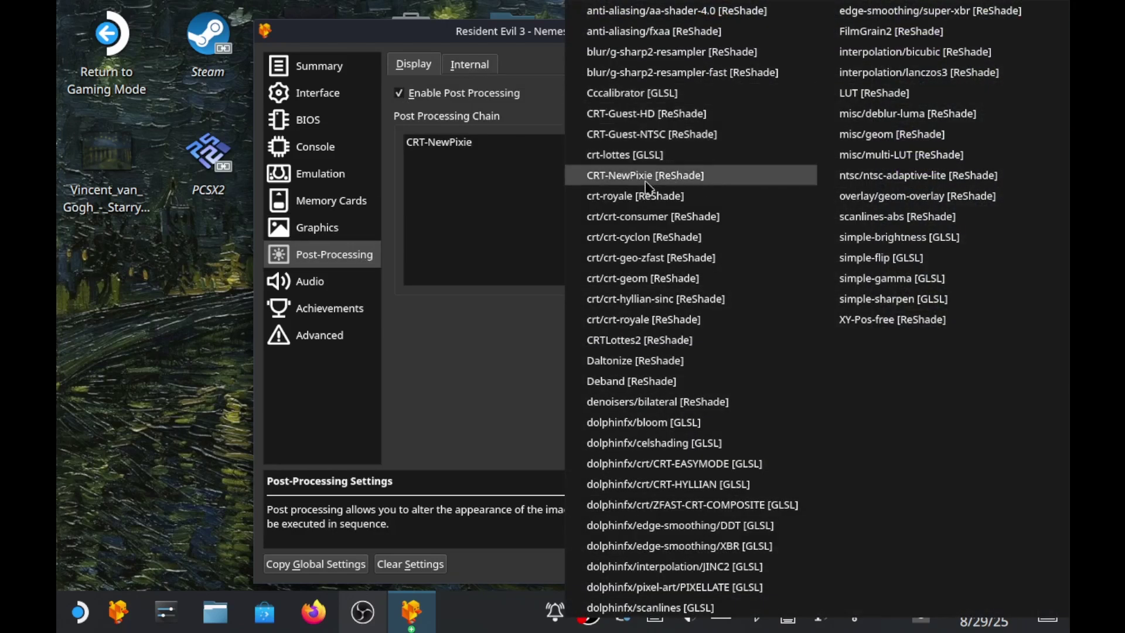
pyautogui.click(495, 206)
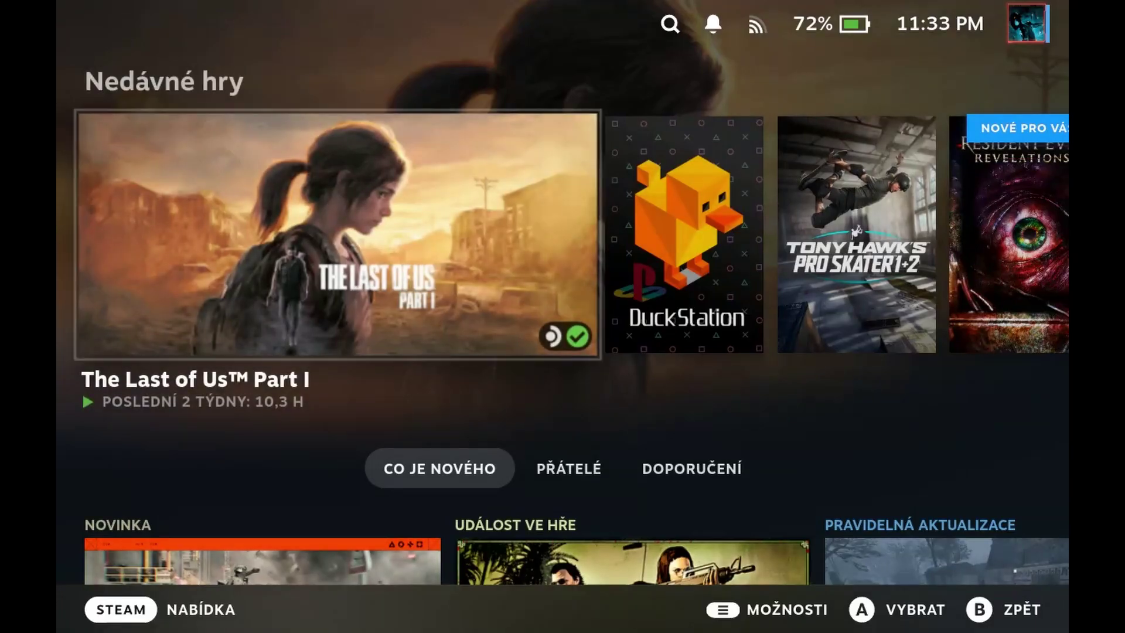
# - Open the Steam library in Gaming Mode and show the non-Steam games (Mimo Steam)
pyautogui.hotkey('ctrl', '1')
pyautogui.press('Down')
pyautogui.press('Return')
pyautogui.press('Tab')
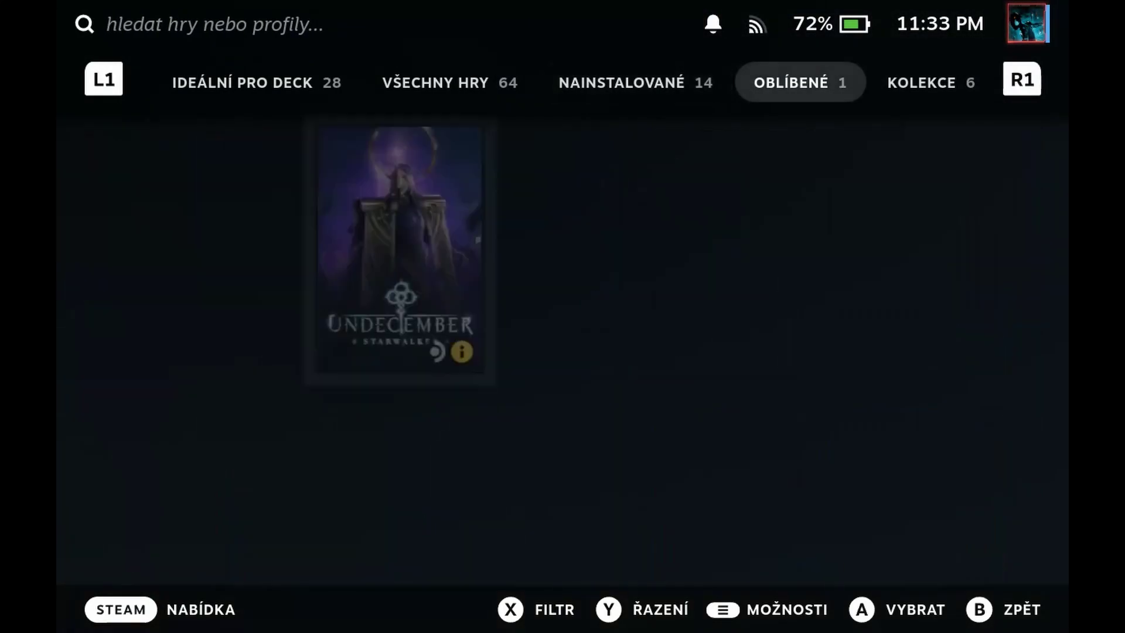
pyautogui.press('Tab')
pyautogui.press('Tab')
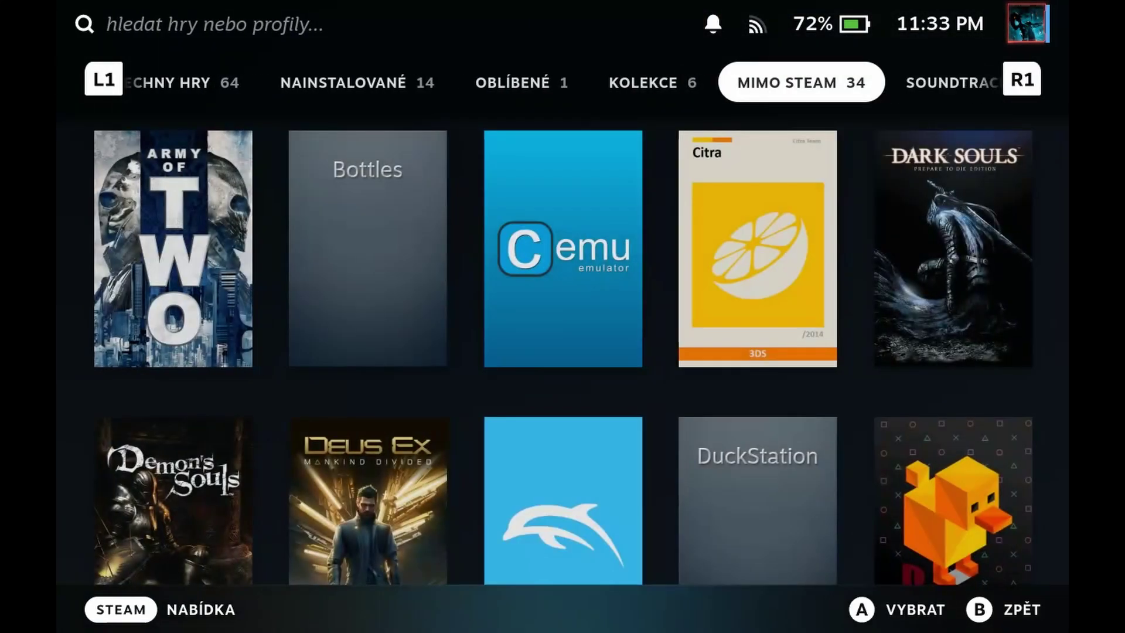
# - Browse the non-Steam games and launch the DuckStation entry with the duck cover artwork
pyautogui.press('Down')
pyautogui.press('Down')
pyautogui.press('Up')
pyautogui.press('Right')
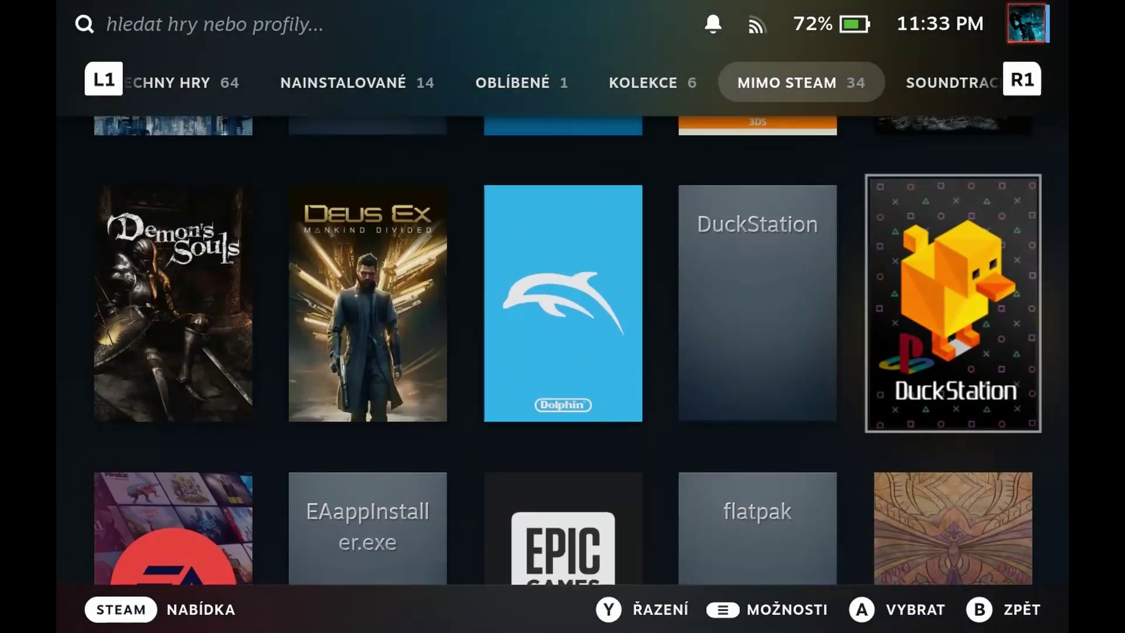
pyautogui.press('Down')
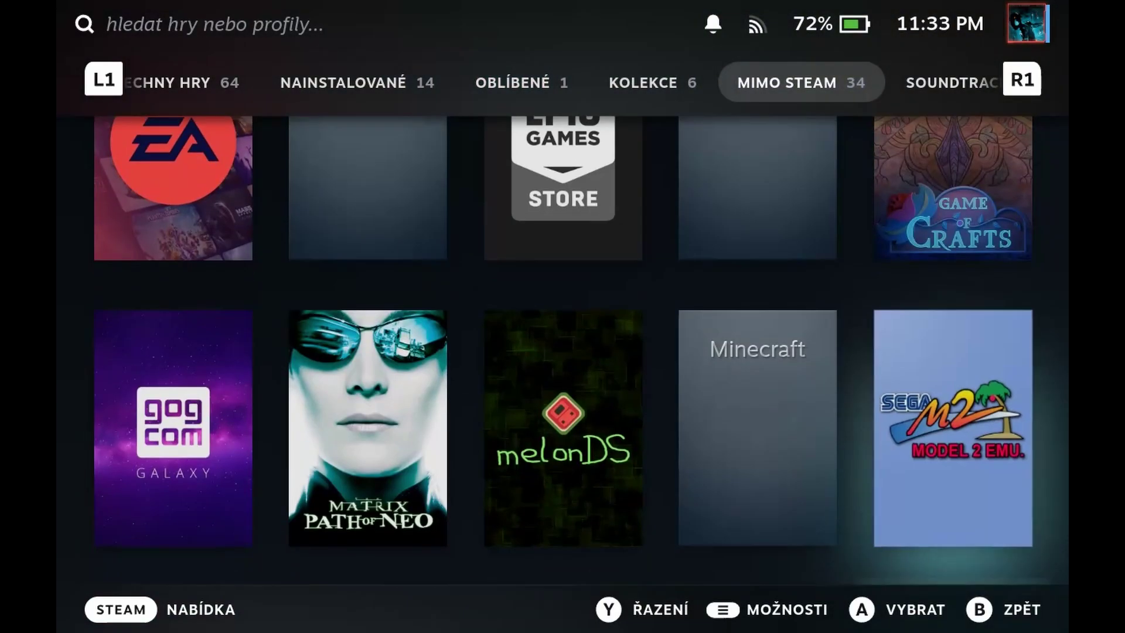
pyautogui.press('Up')
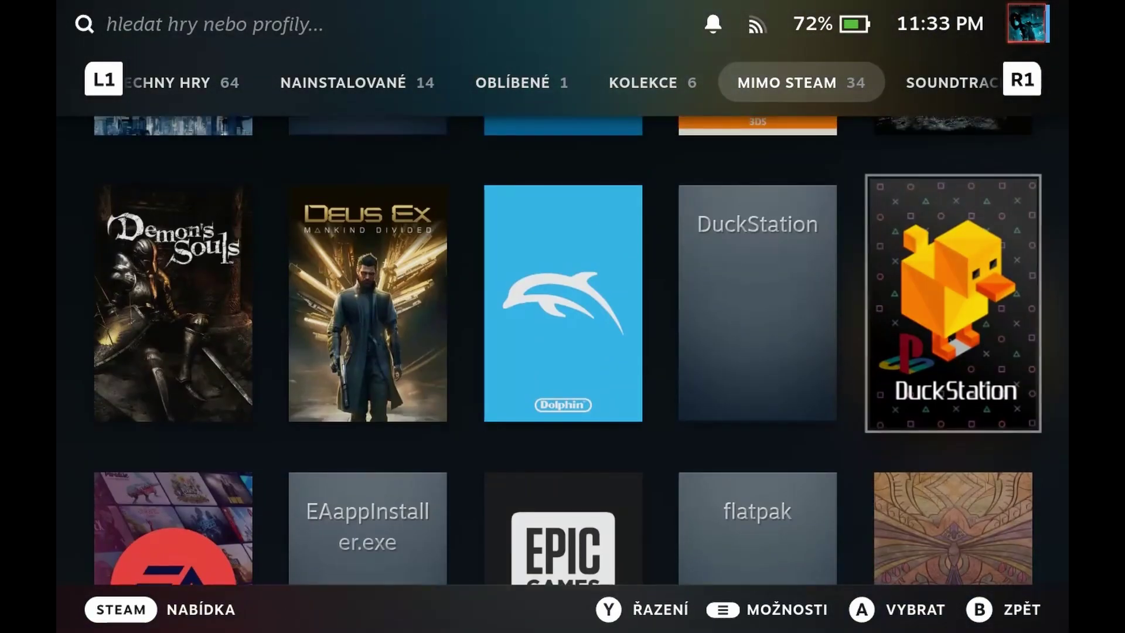
pyautogui.press('Return')
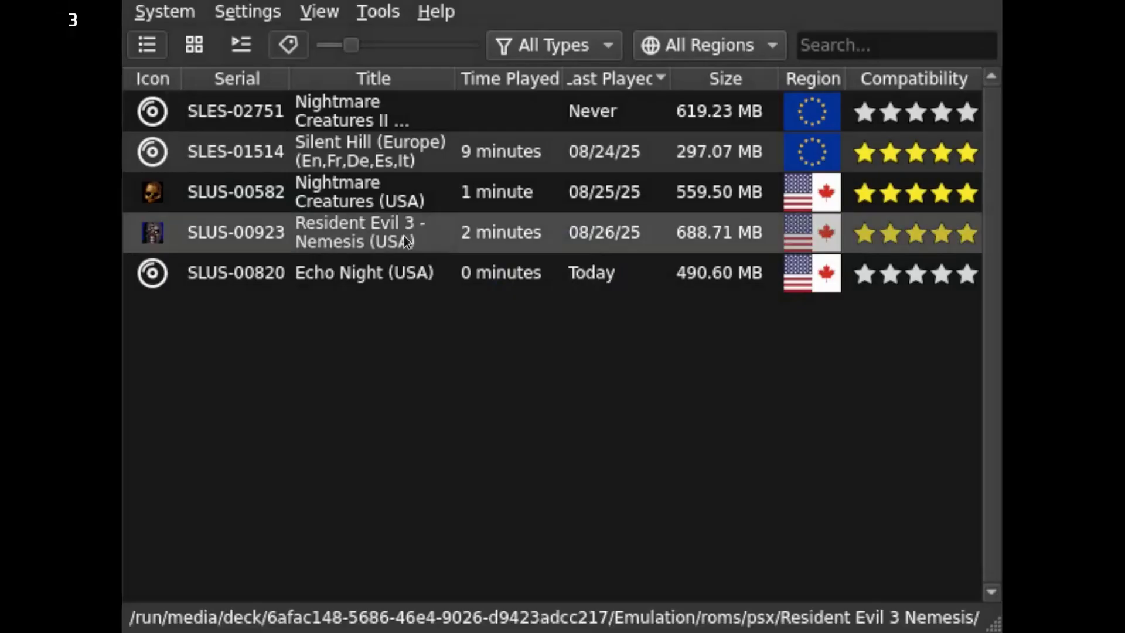
# - Start Resident Evil 3 - Nemesis (USA) and run the character past the statue and along the corridor
pyautogui.doubleClick(404, 235)
pyautogui.press('Left')
pyautogui.press('Up')
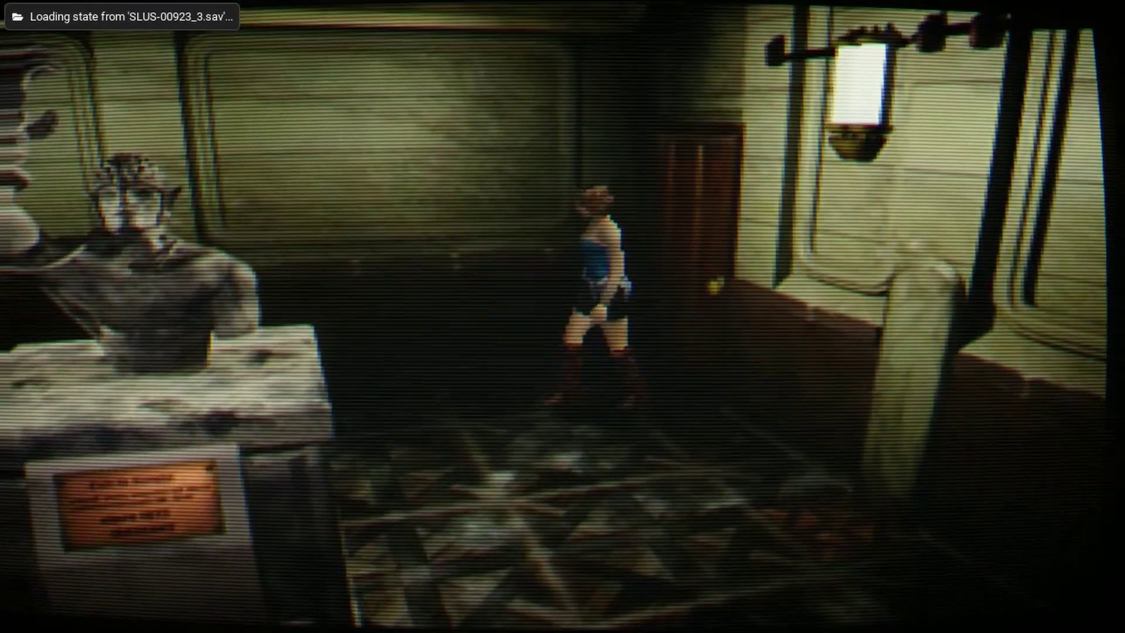
pyautogui.press('Up')
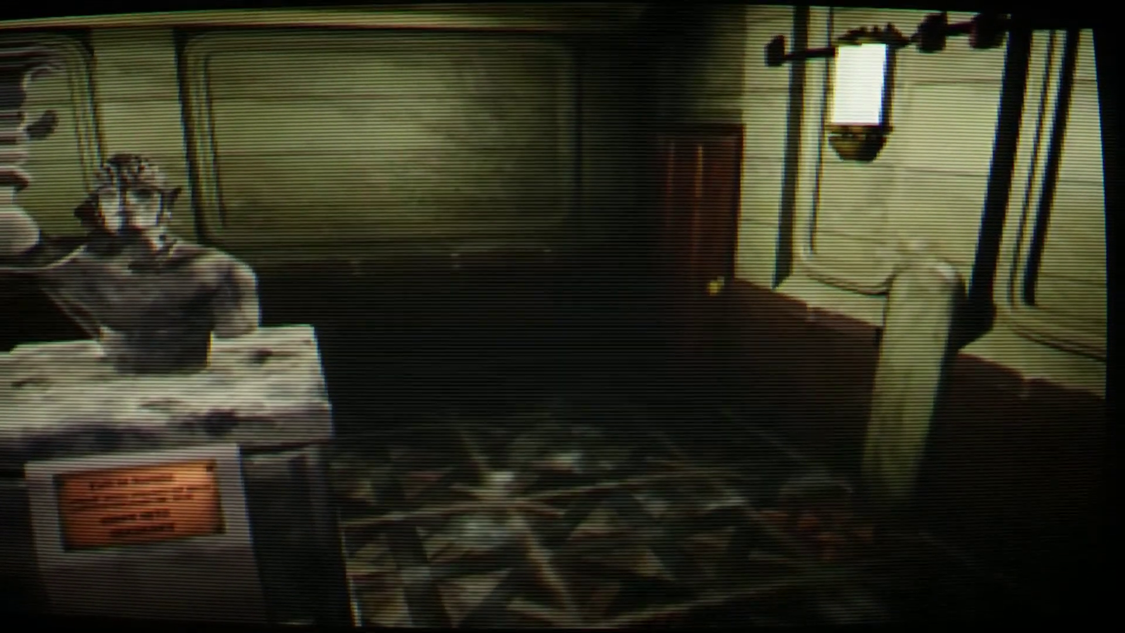
pyautogui.press('Left')
pyautogui.press('Up')
pyautogui.press('Left')
pyautogui.press('Up')
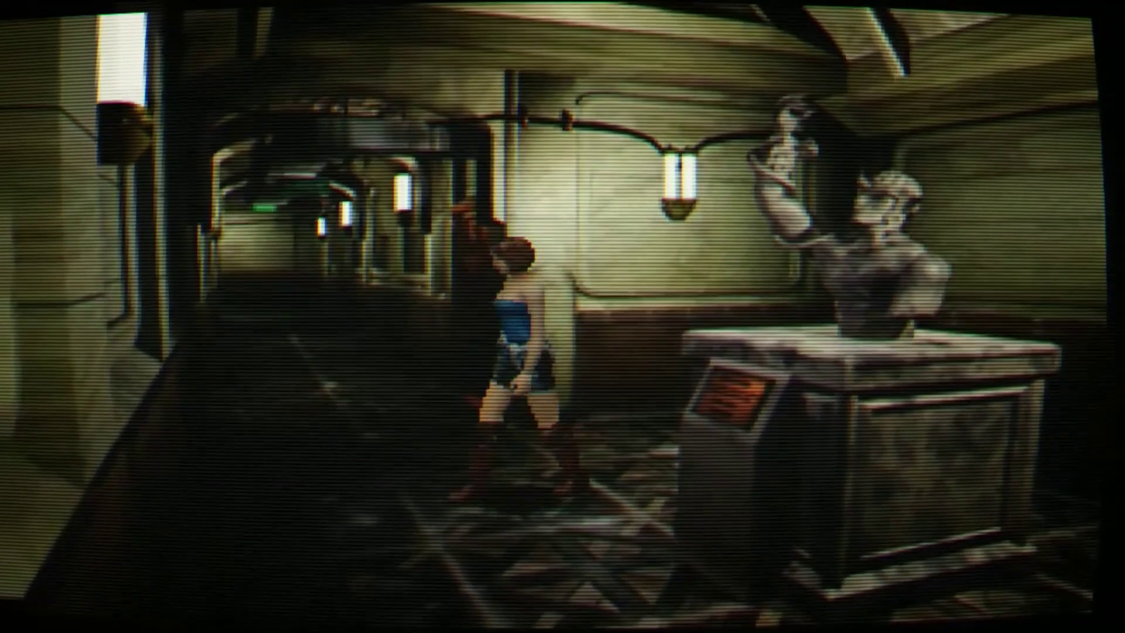
pyautogui.press('Up')
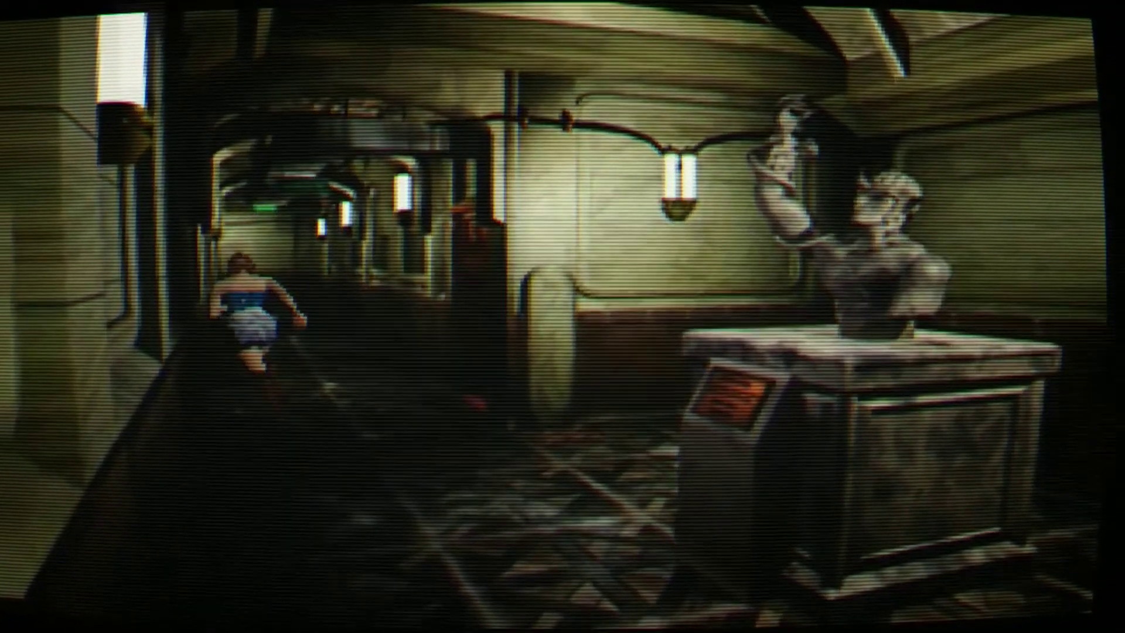
pyautogui.press('Up')
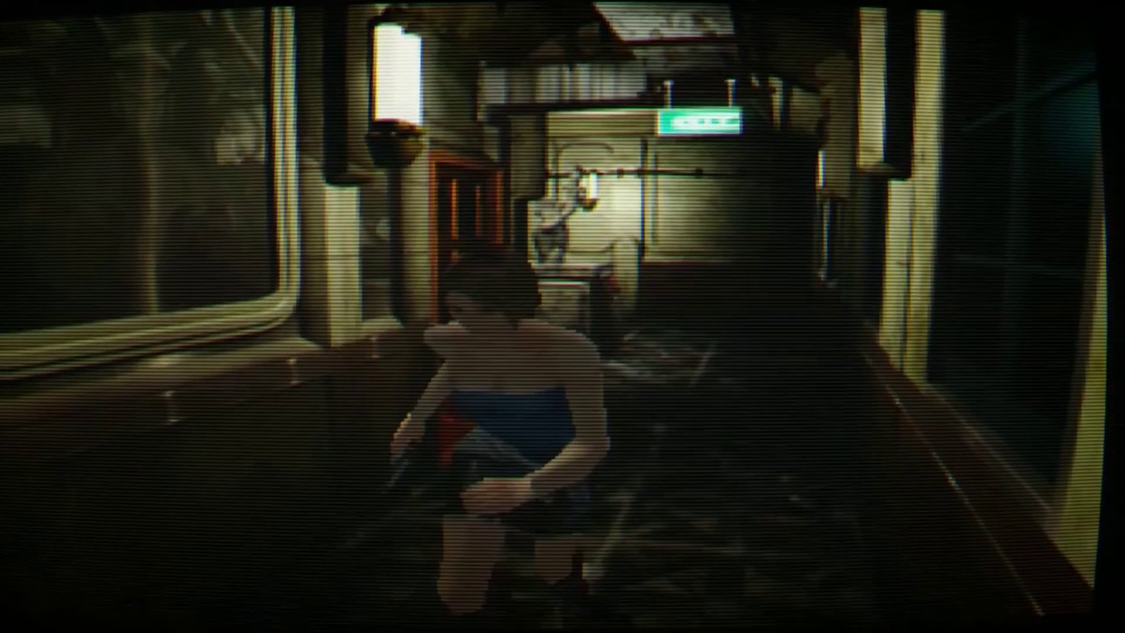
pyautogui.press('Up')
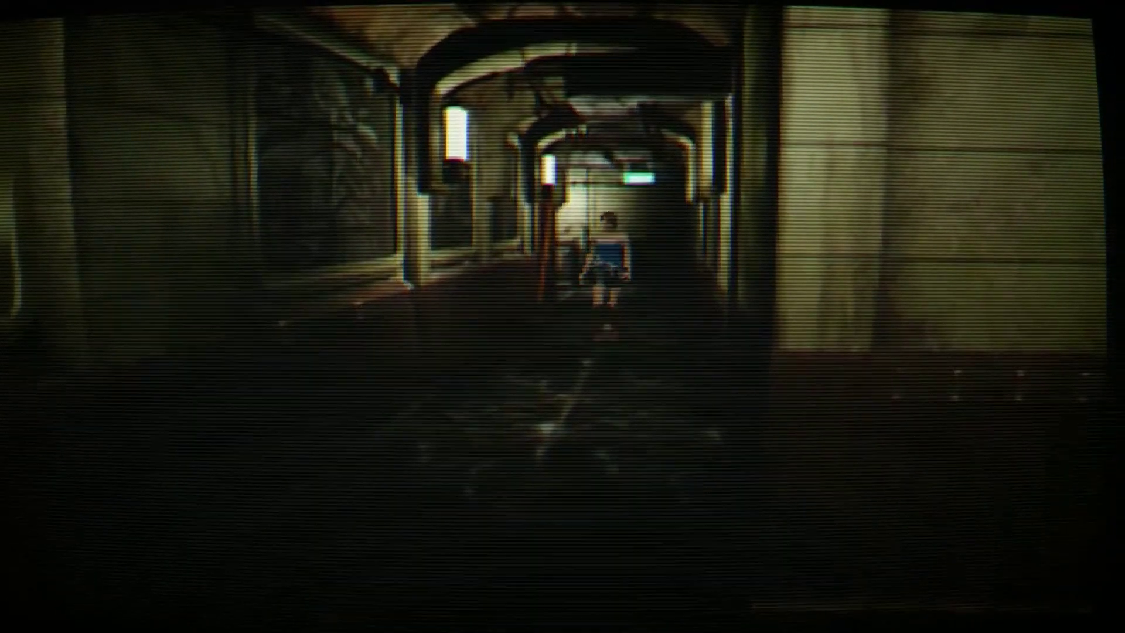
pyautogui.press('Up')
# - Open the in-game pause menu, view the save state slots, and return to the pause menu
pyautogui.press('Escape')
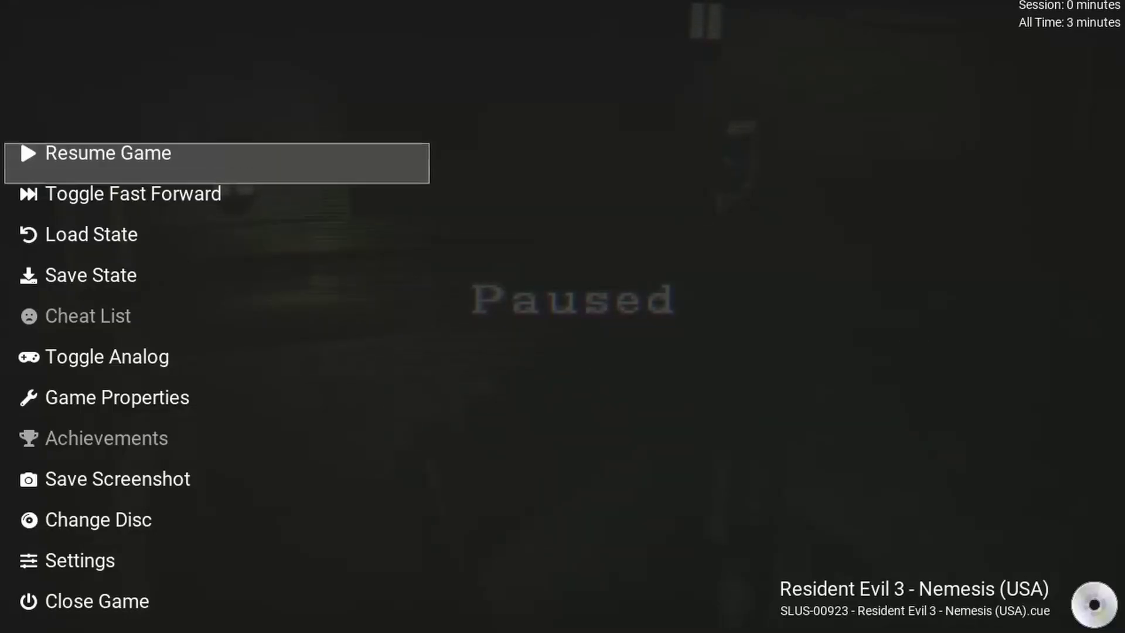
pyautogui.press('Return')
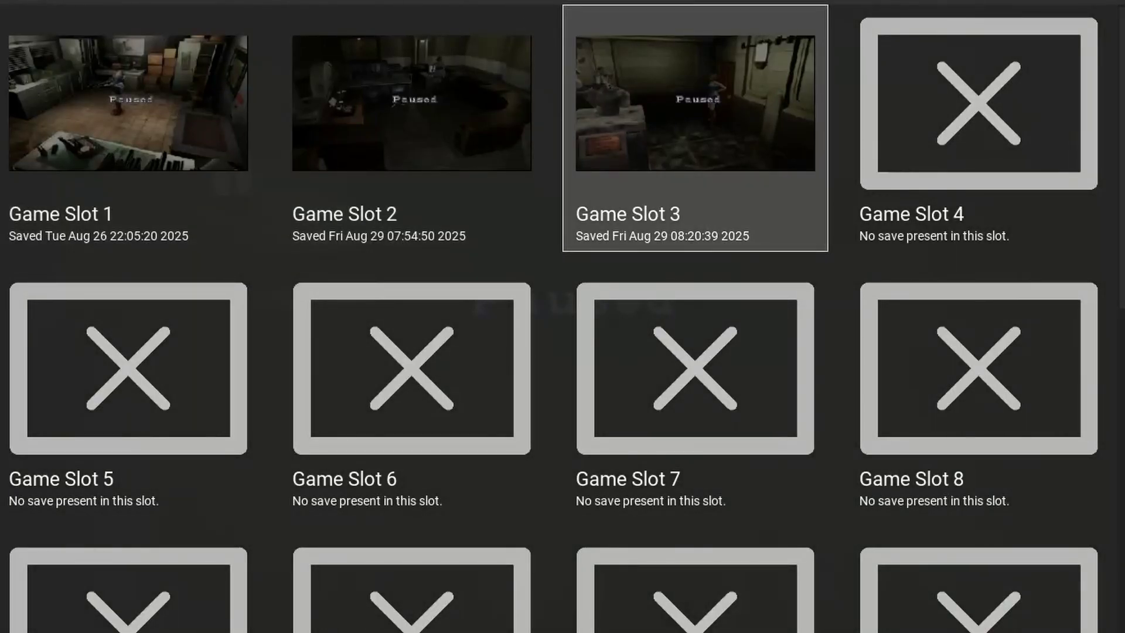
pyautogui.press('Return')
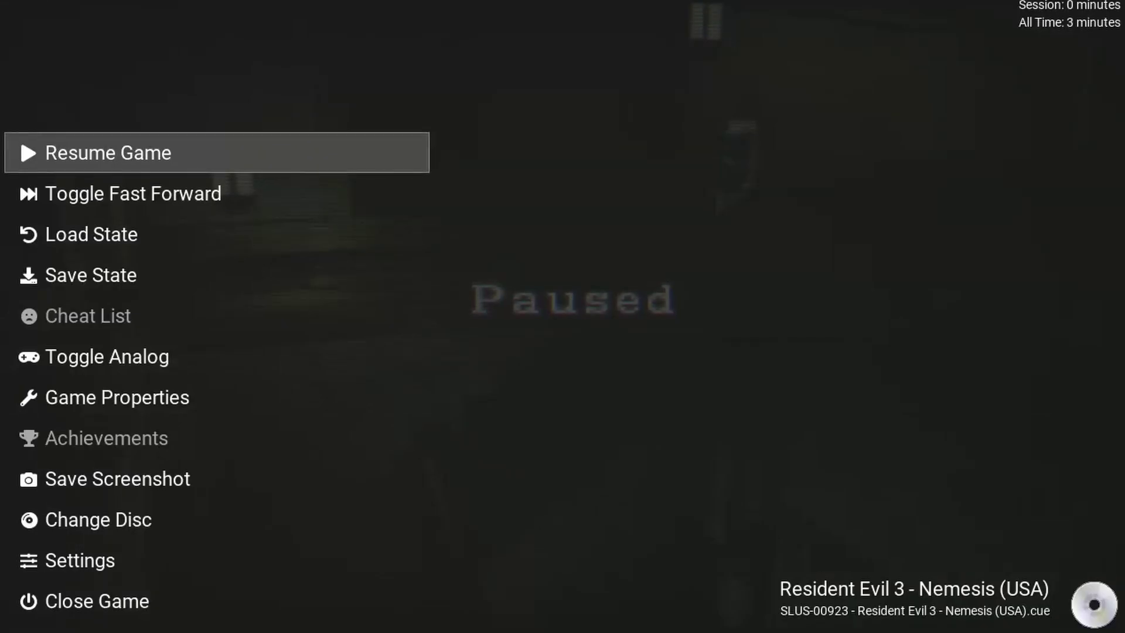
# - Load the save state from Game Slot 3 and resume the game
pyautogui.press('Return')
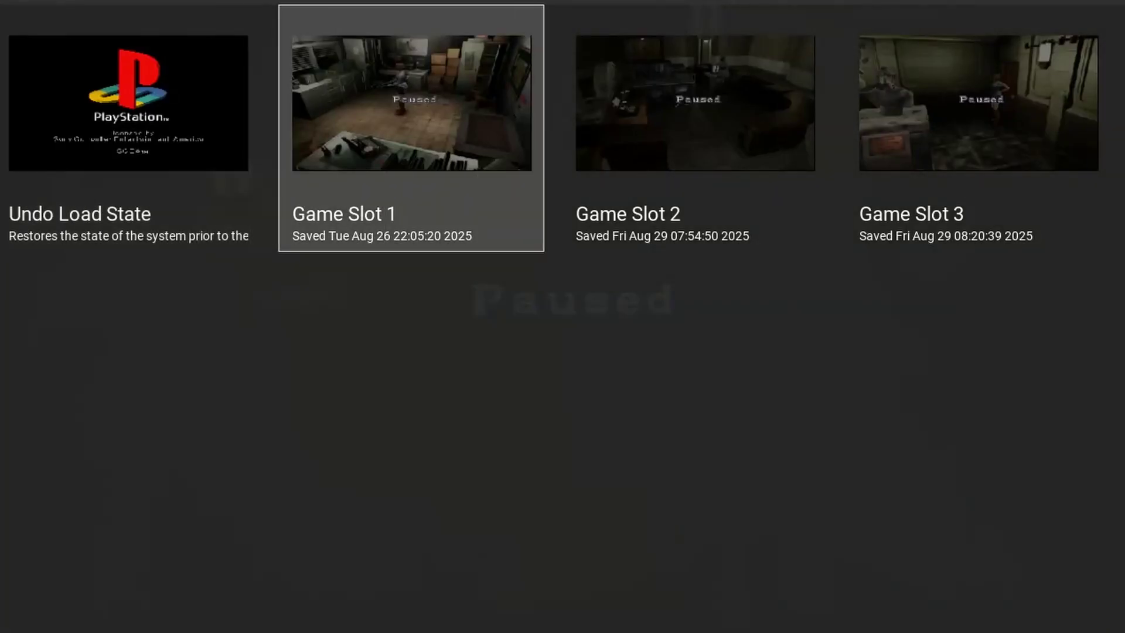
pyautogui.press('Right')
pyautogui.press('Right')
pyautogui.press('Return')
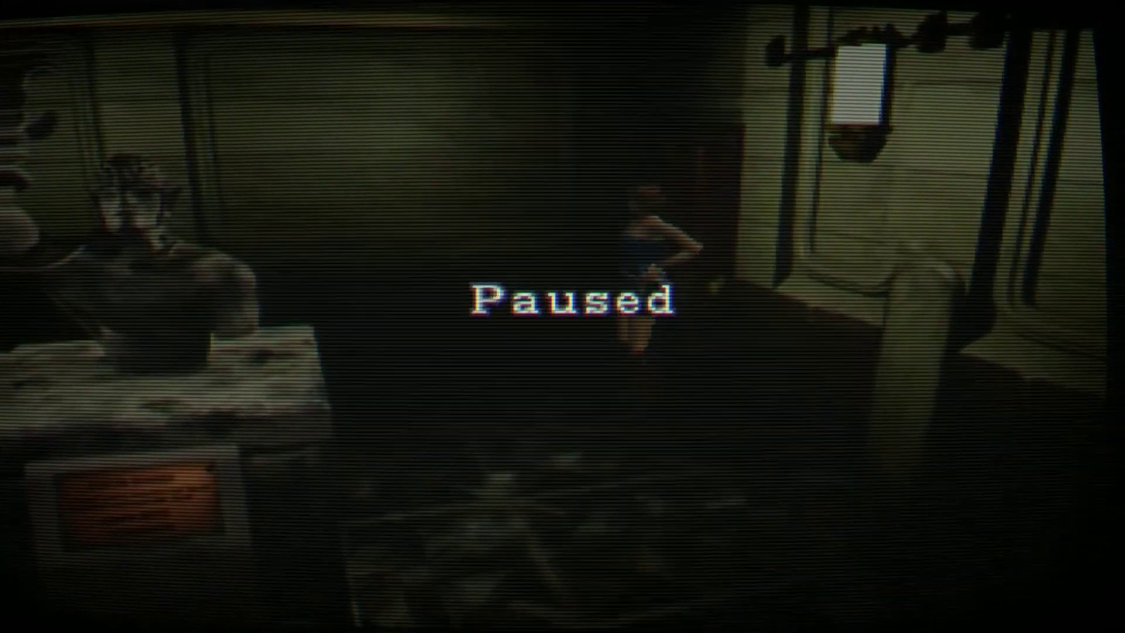
pyautogui.press('Escape')
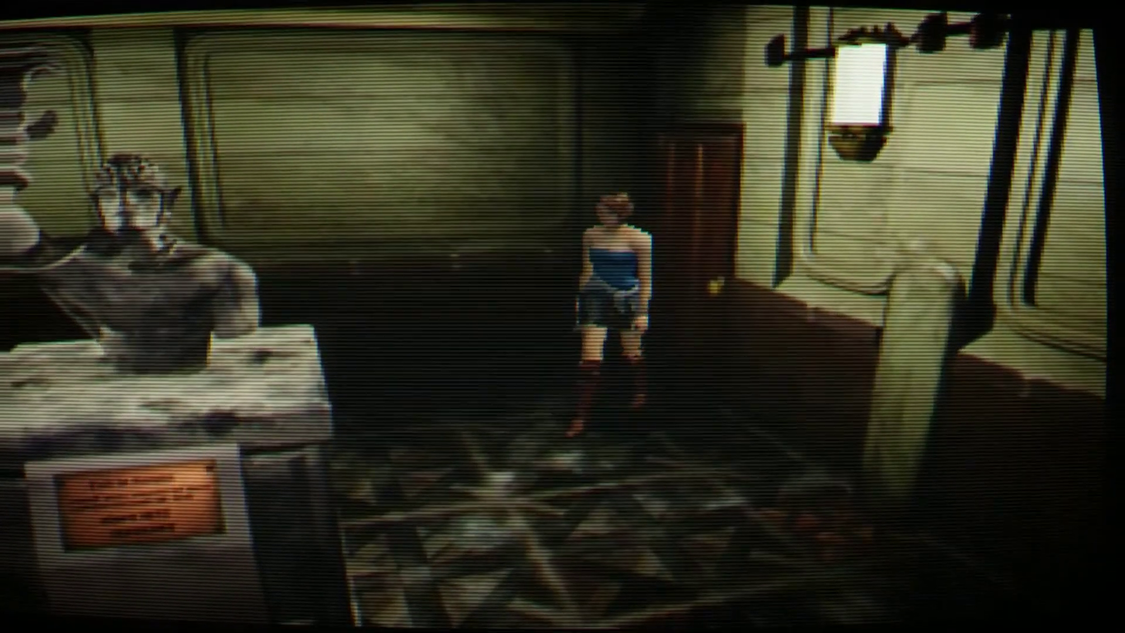
# - Walk the character from the door toward the front of the statue to try the loaded game
pyautogui.press('Up')
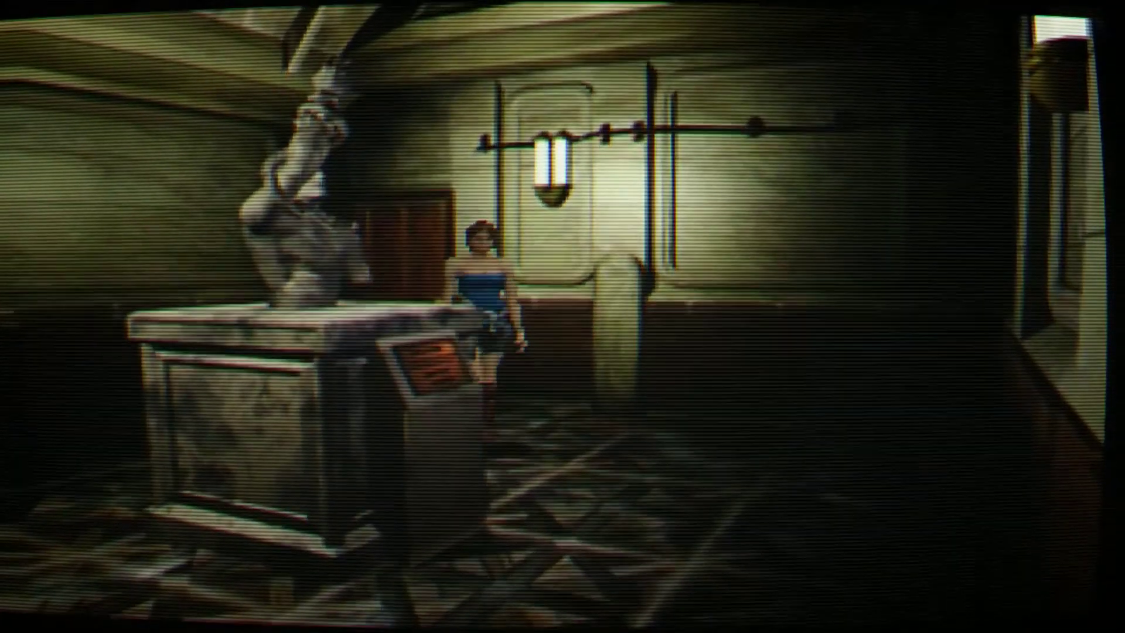
pyautogui.press('Up')
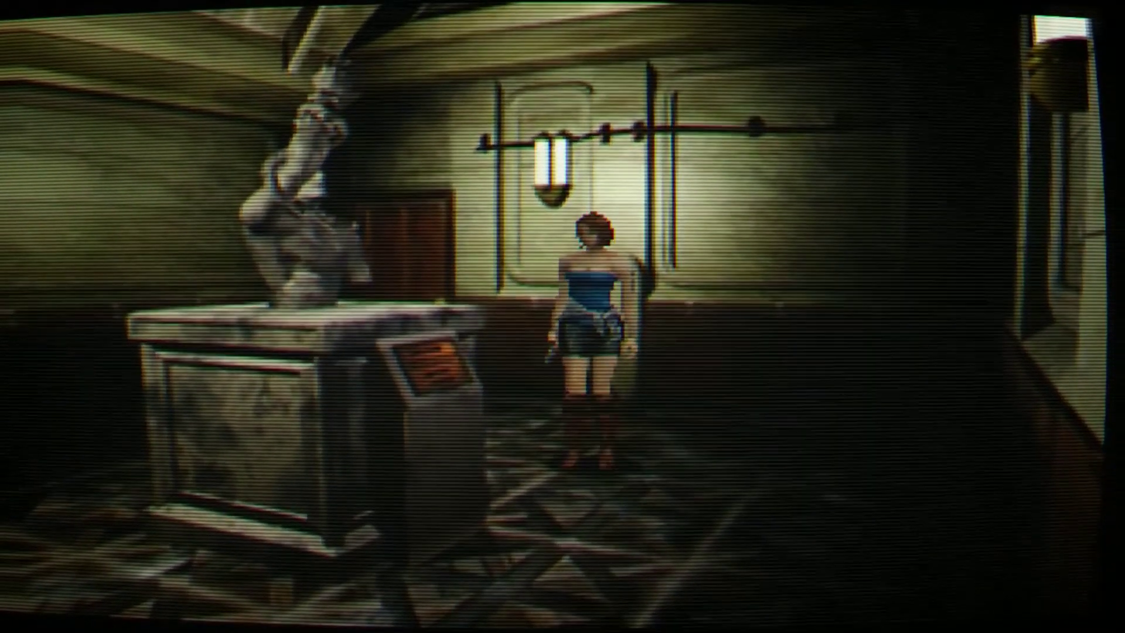
pyautogui.press('Up')
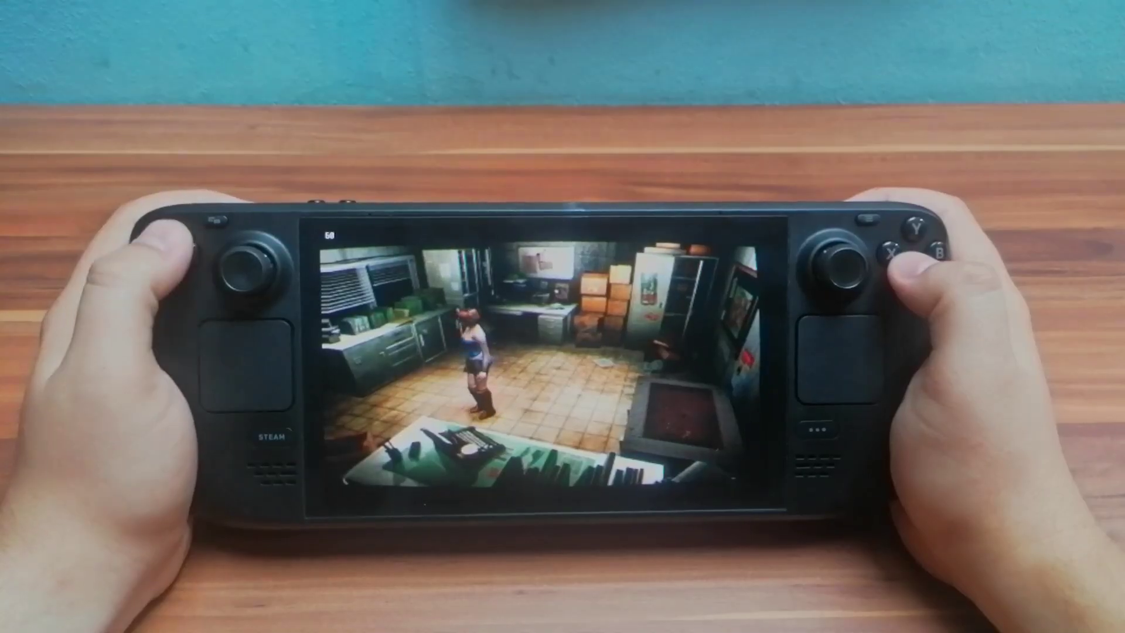
pyautogui.press('Up')
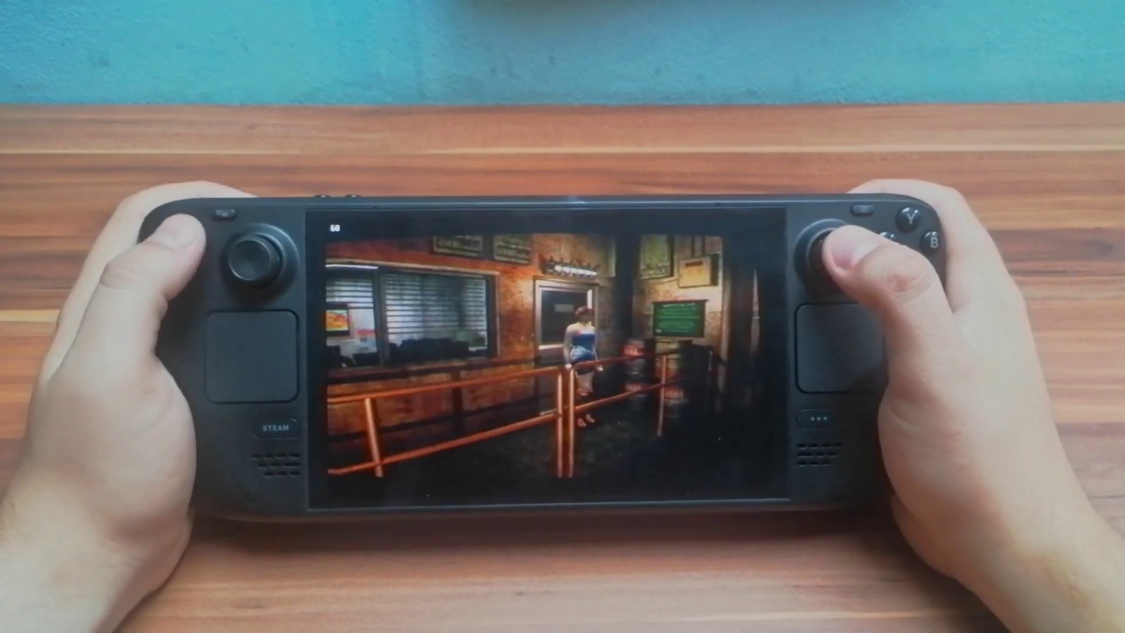
pyautogui.press('Up')
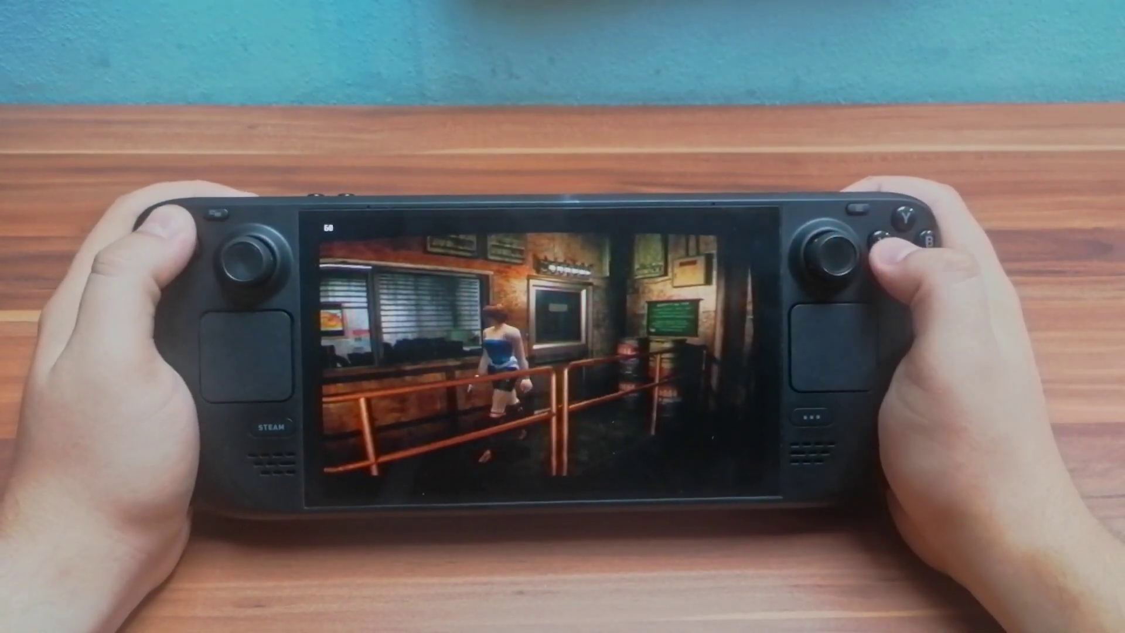
pyautogui.press('Up')
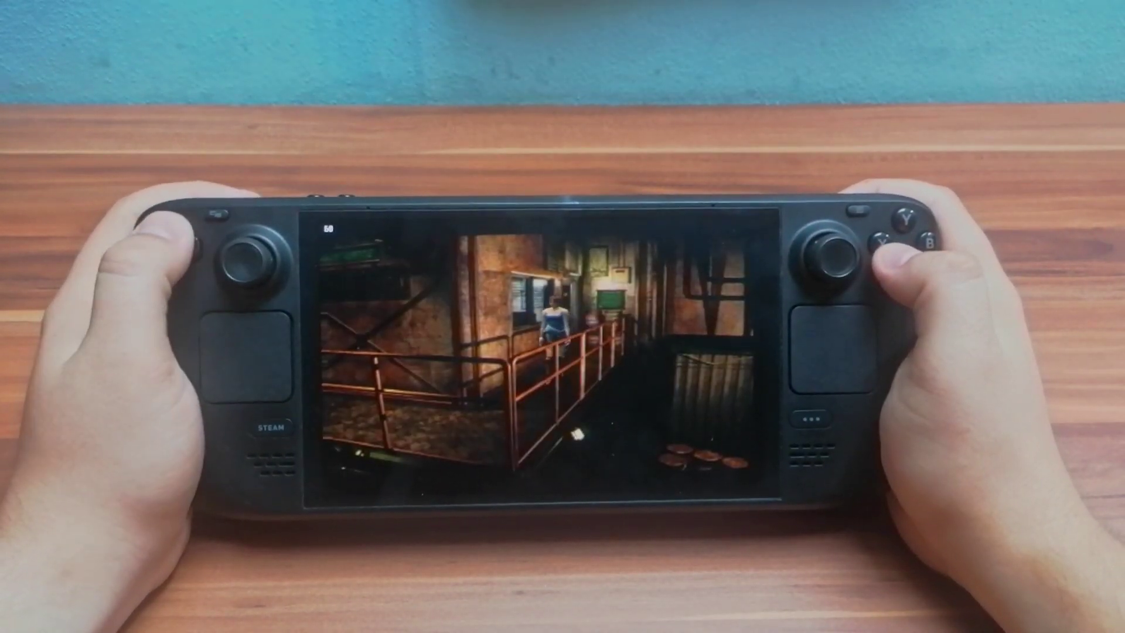
pyautogui.press('Up')
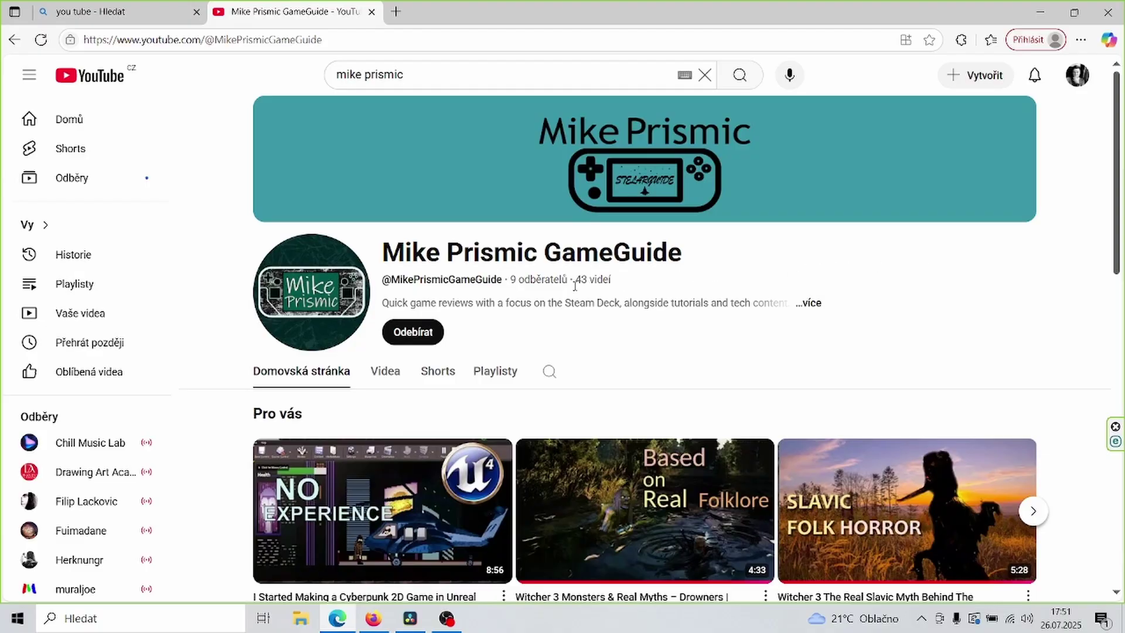
# - Subscribe to the open YouTube channel and bring up its notification options
pyautogui.click(412, 333)
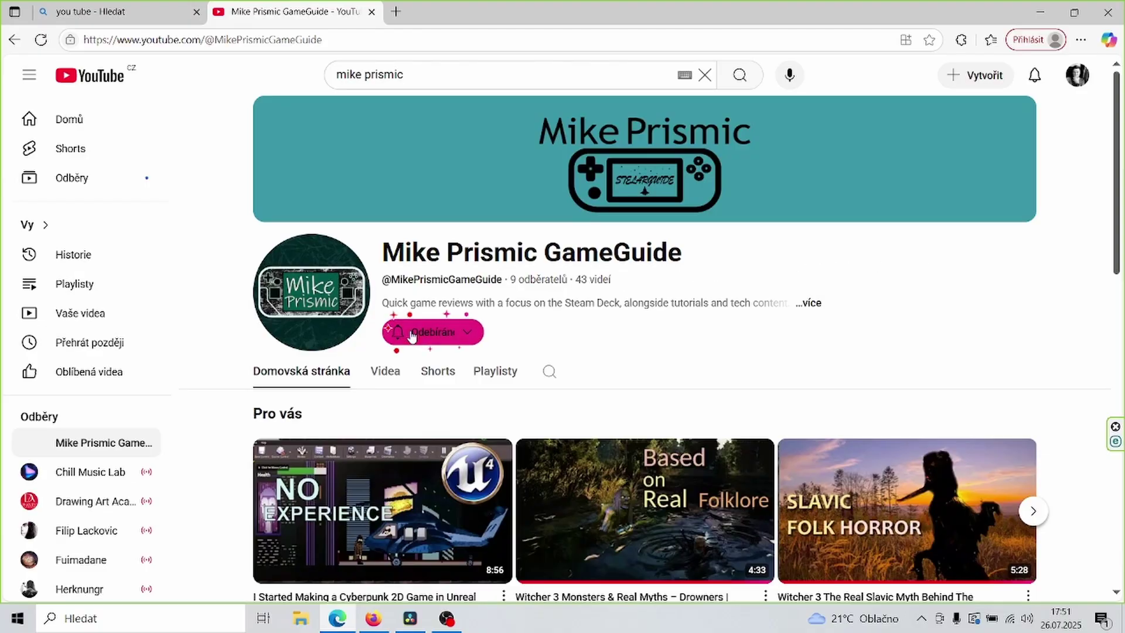
pyautogui.click(466, 335)
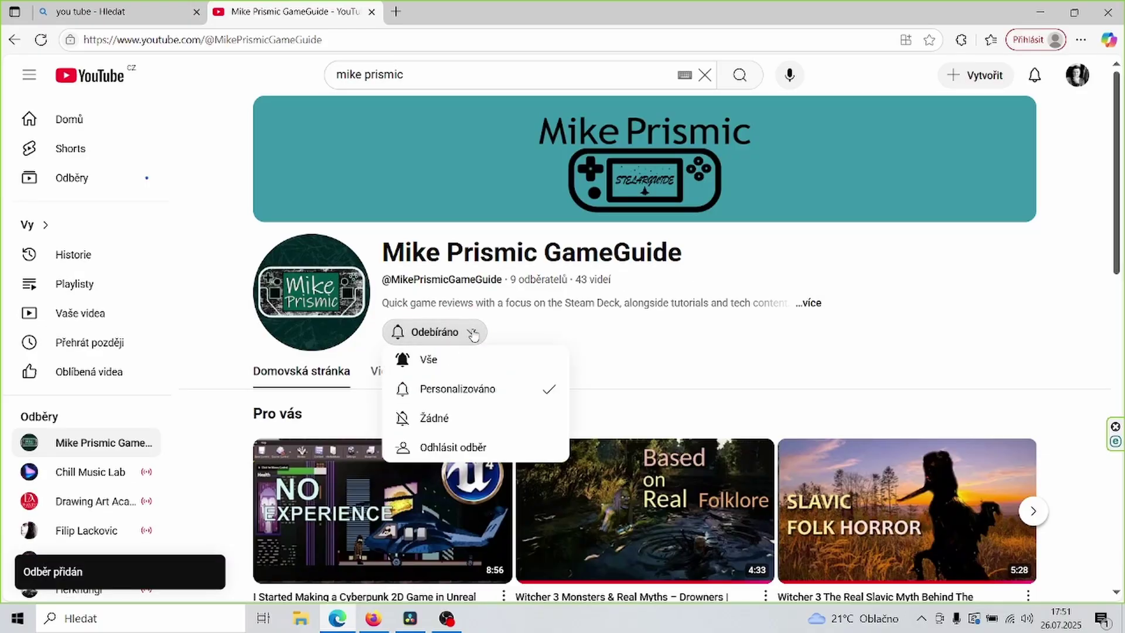